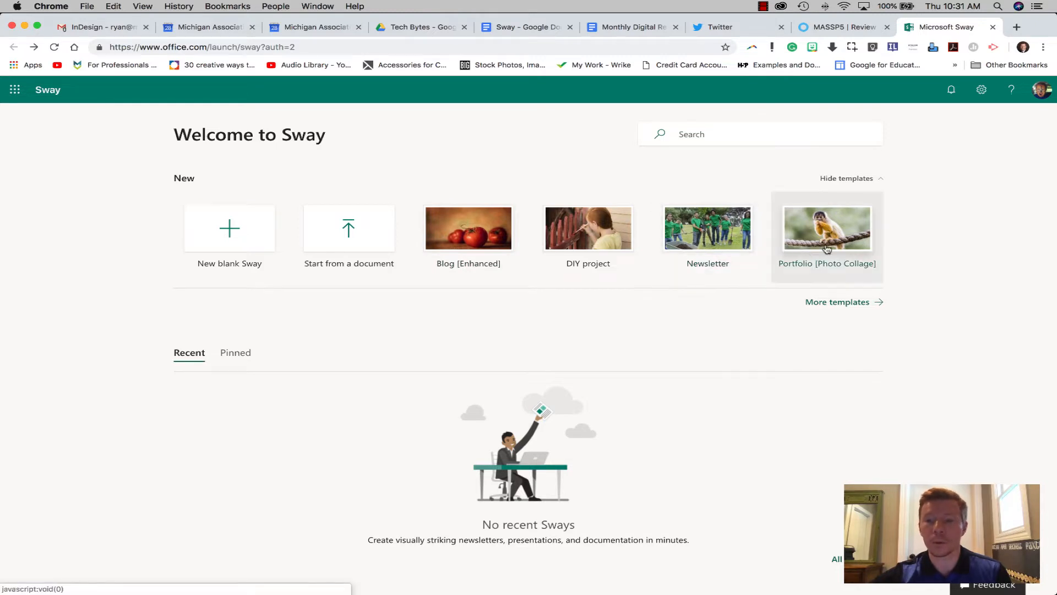
Step: Show the full set of templates and open the Newsletter template
left_click(830, 302)
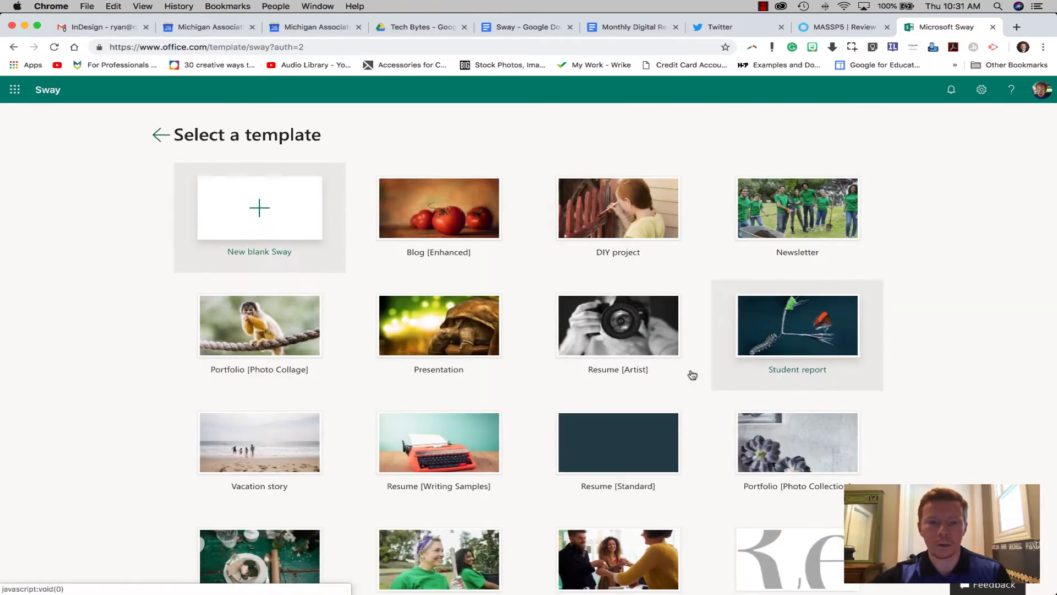
scroll(658, 390, "down", 1)
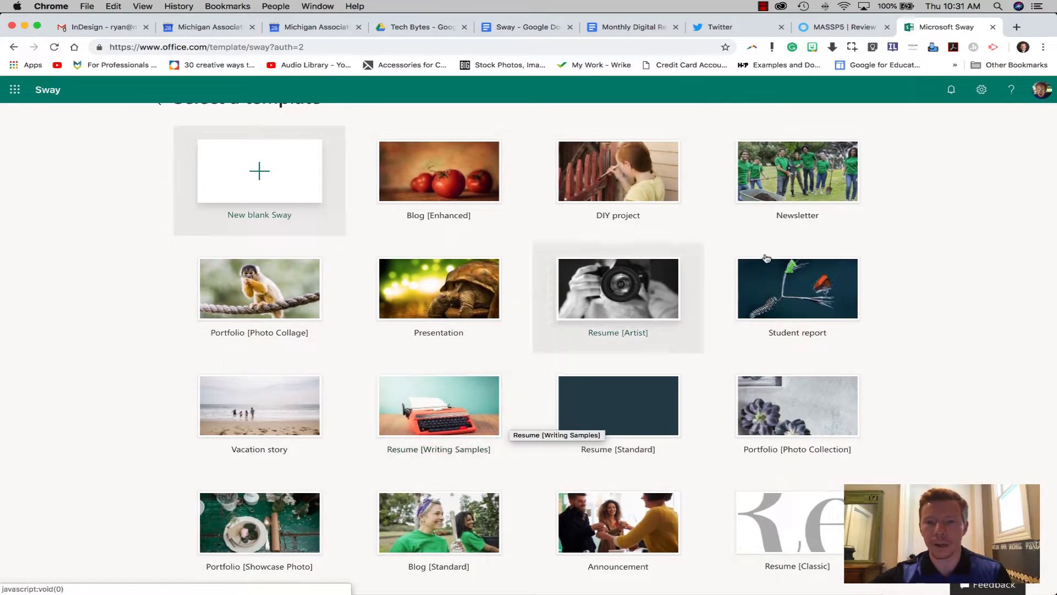
left_click(786, 194)
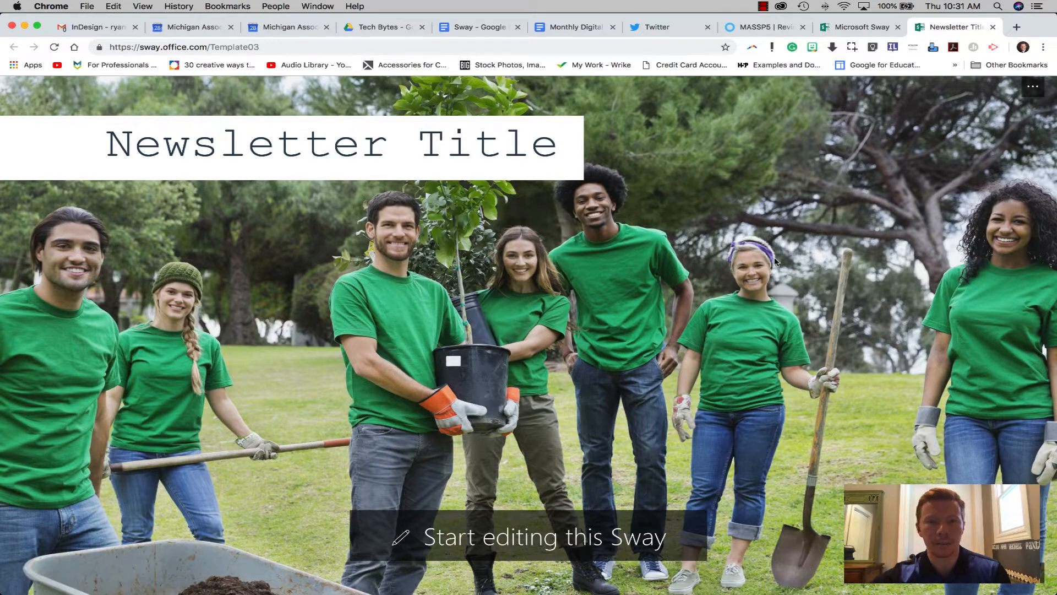
Step: Review the Newsletter template's preview from title to story sections and start editing a Sway based on it
scroll(775, 261, "down", 10)
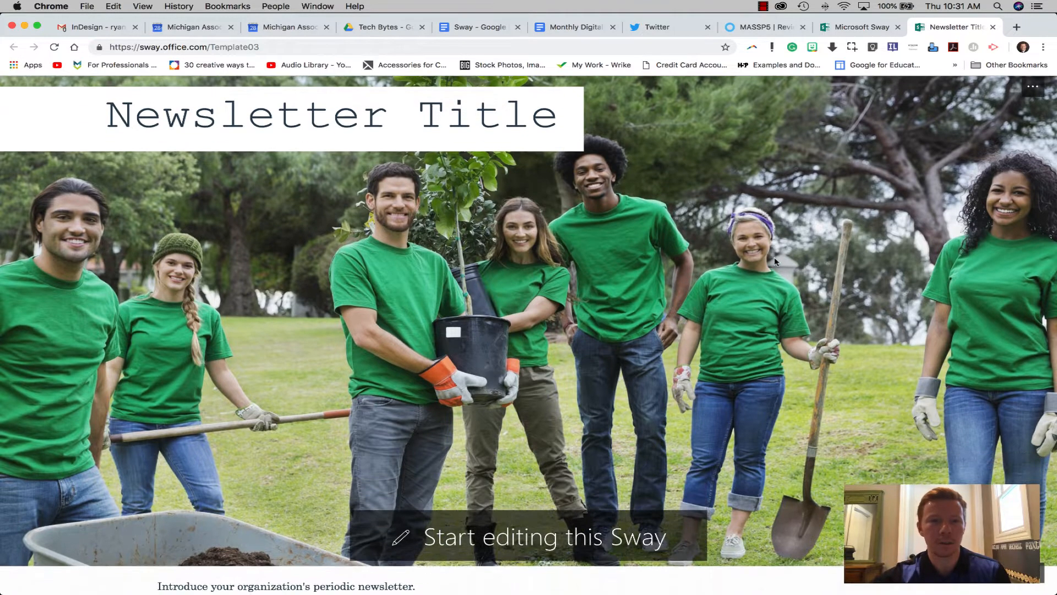
scroll(775, 261, "down", 5)
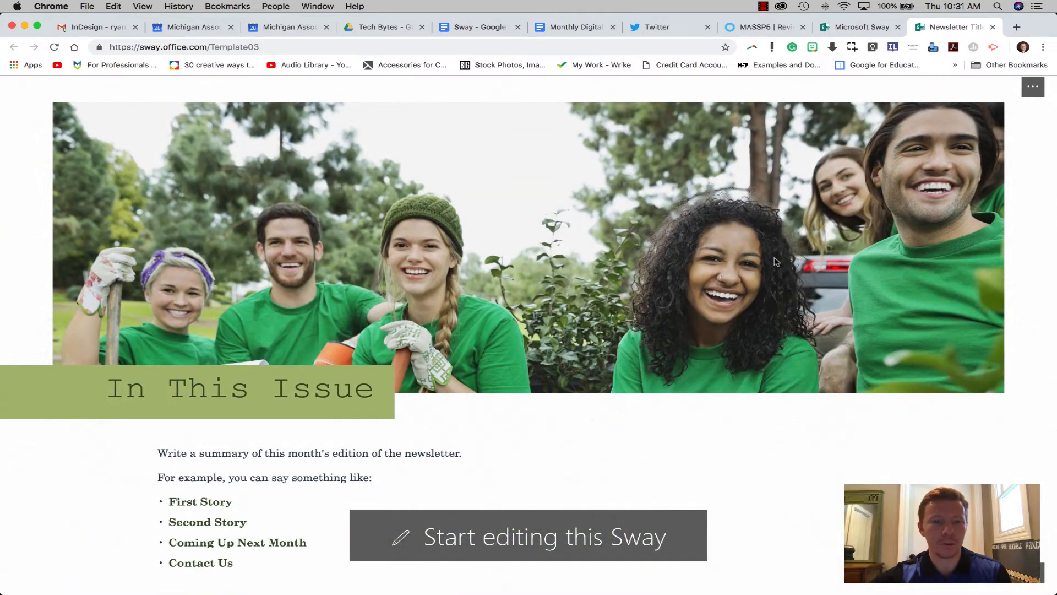
scroll(775, 260, "down", 12)
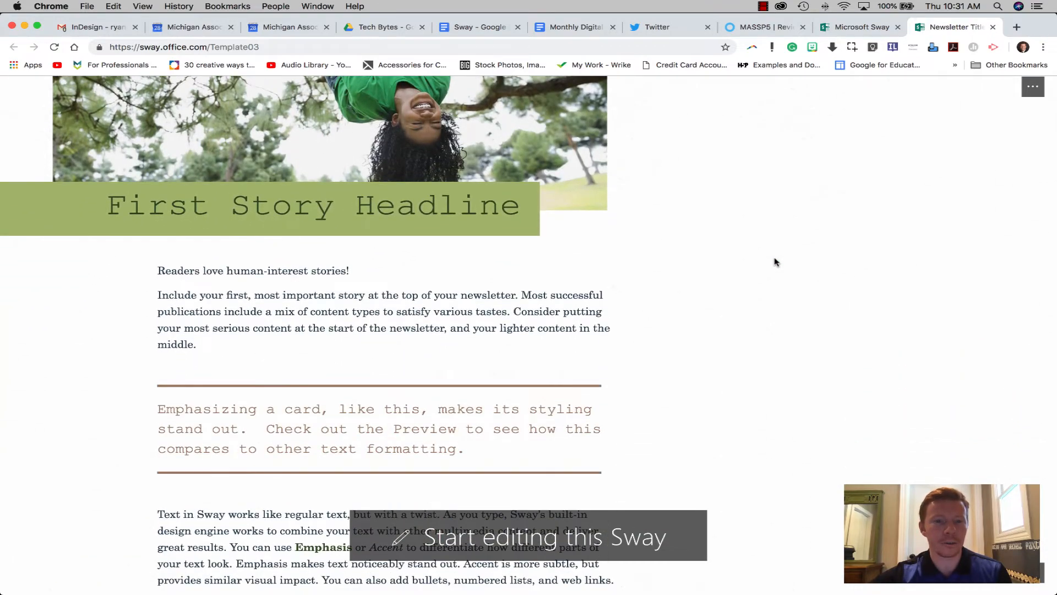
scroll(775, 261, "down", 17)
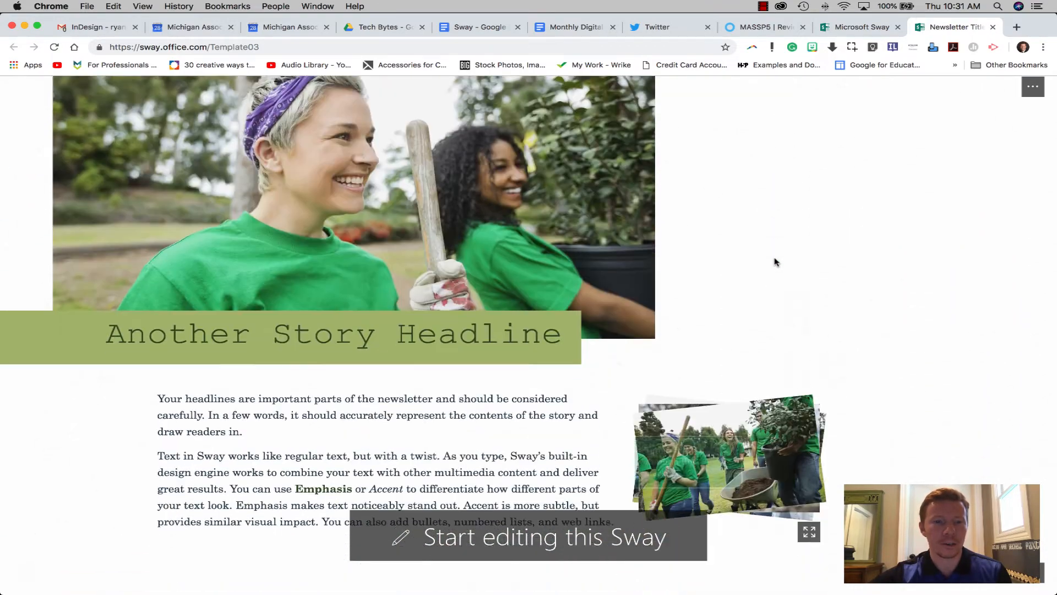
scroll(775, 261, "down", 1)
scroll(774, 261, "up", 20)
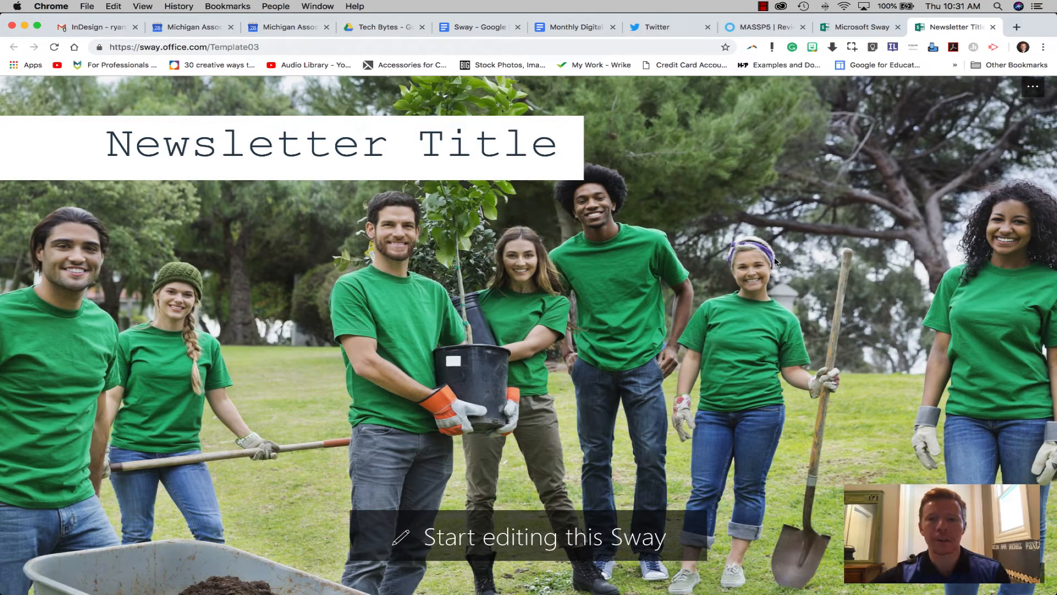
left_click(536, 535)
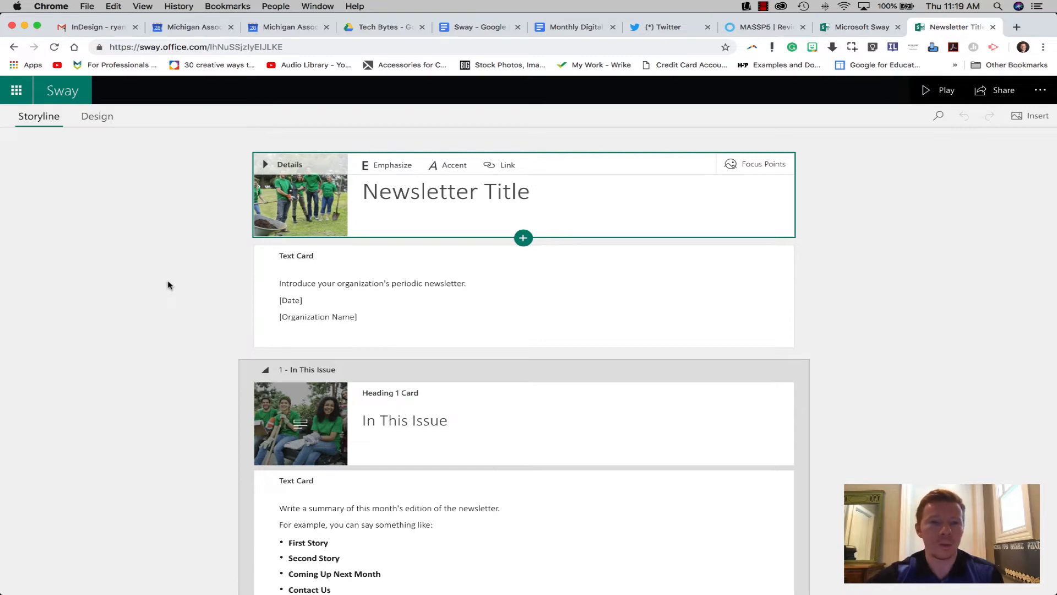
Step: Replace the newsletter's placeholder title with "The Bearcat Bugle"
scroll(169, 285, "down", 3)
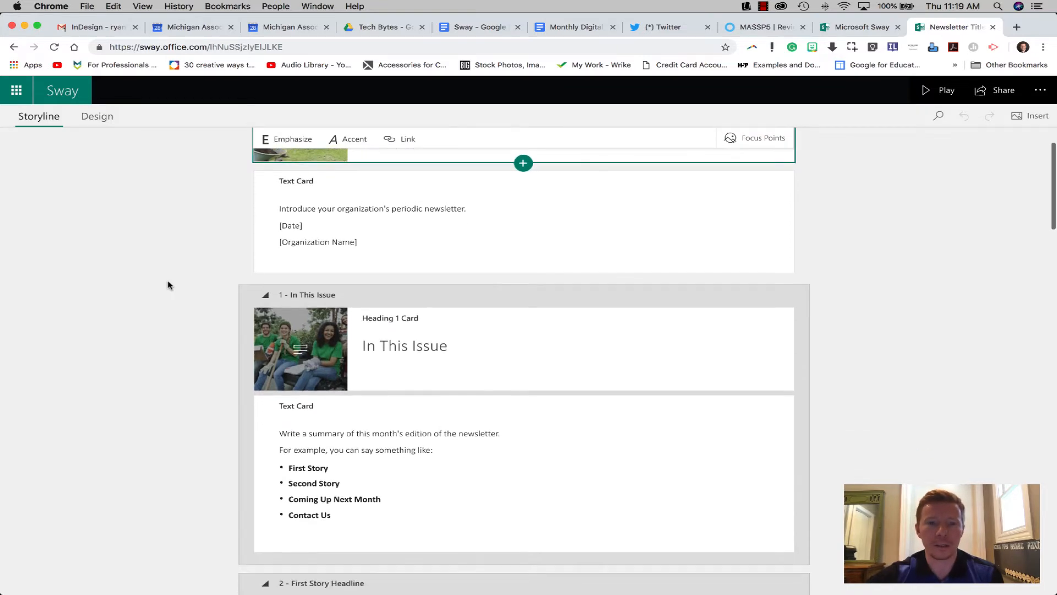
scroll(169, 285, "down", 3)
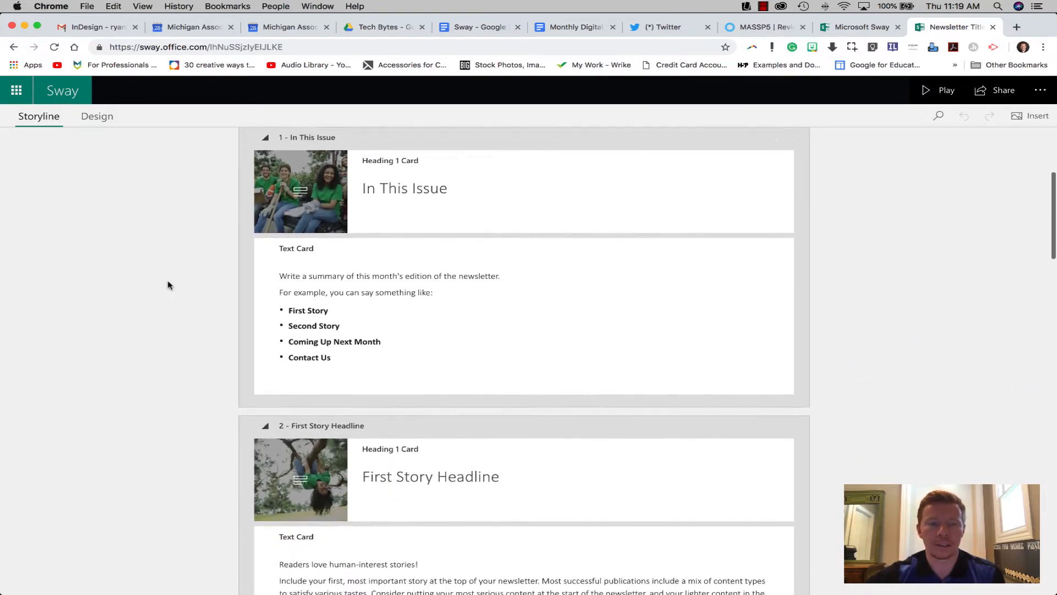
scroll(170, 285, "down", 6)
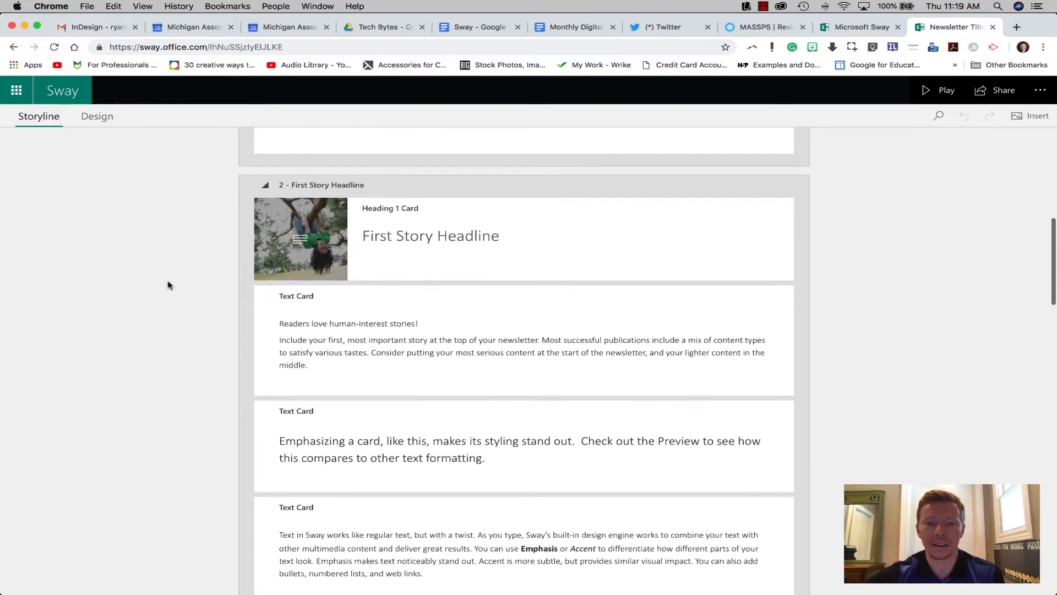
scroll(169, 285, "up", 10)
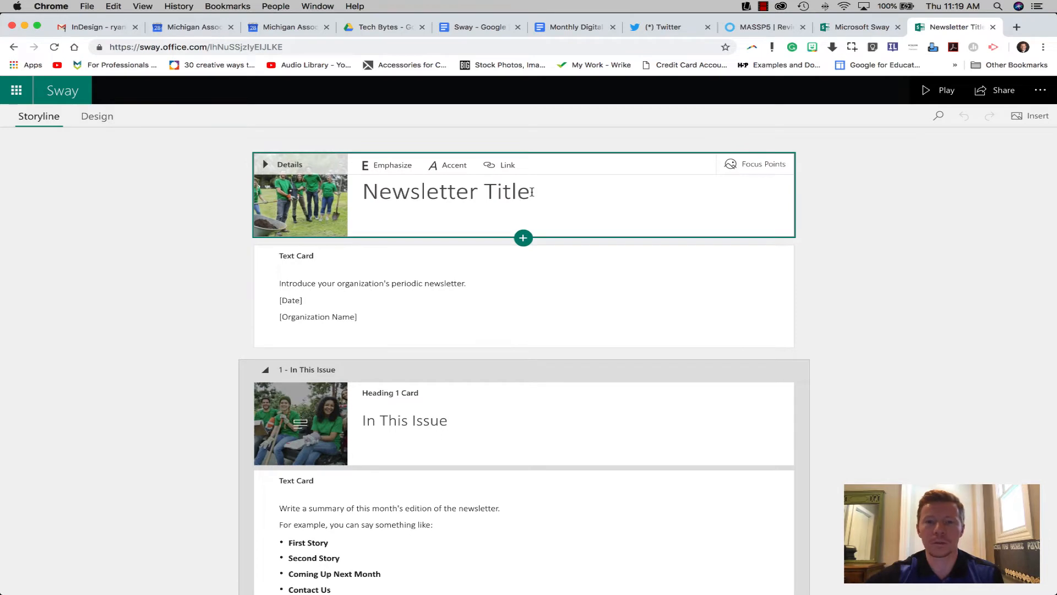
left_click_drag(532, 192, 363, 191)
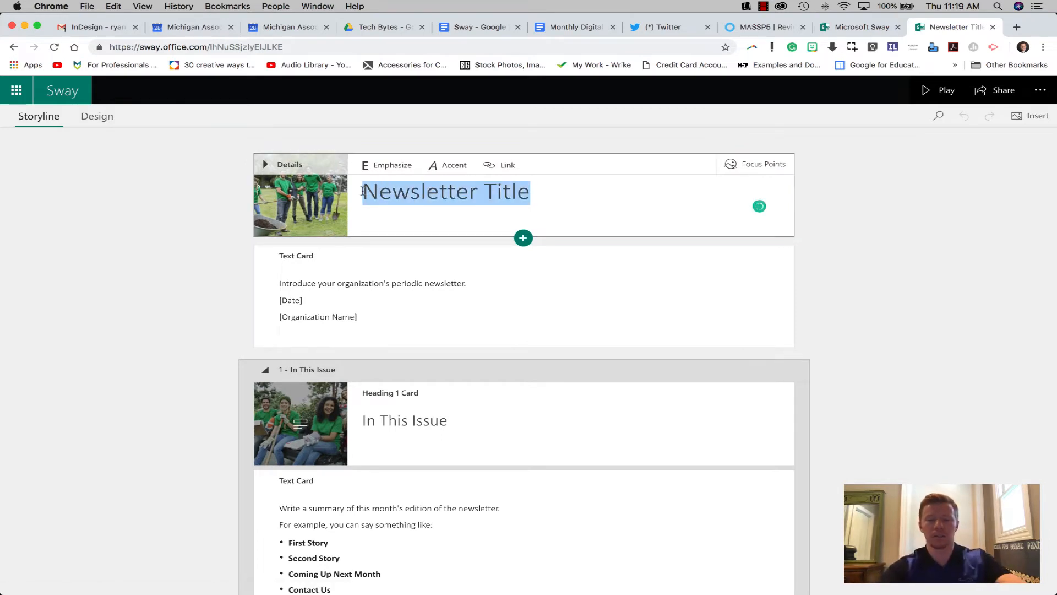
type("Th")
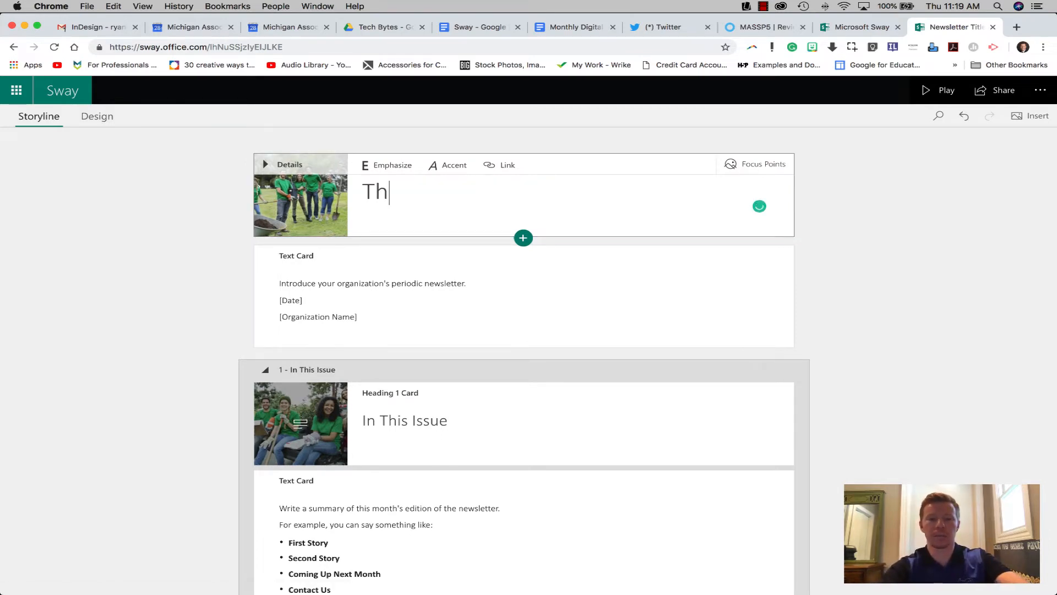
type("e Bearcat Bugle")
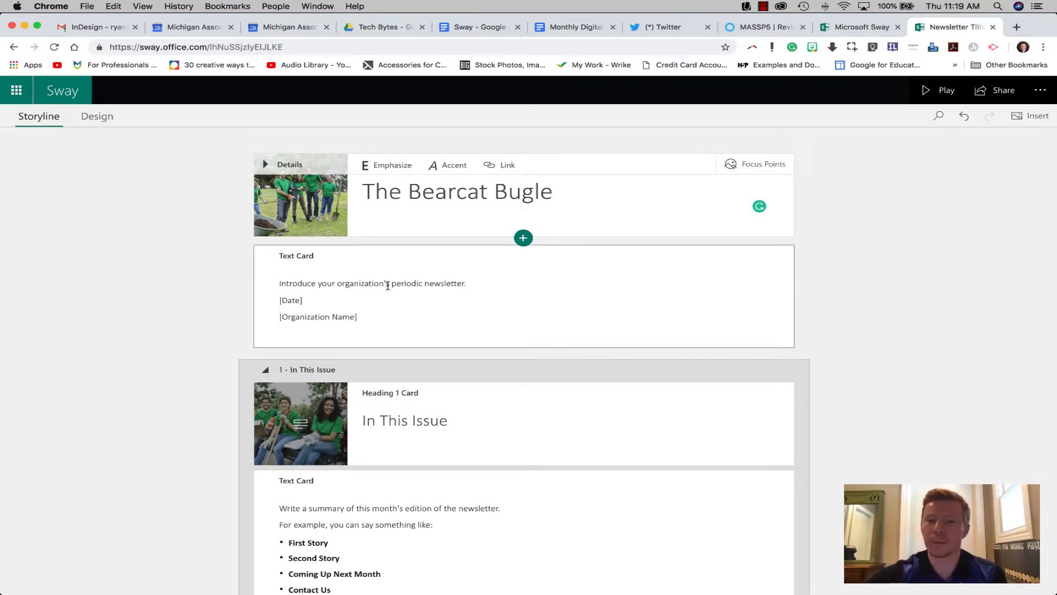
Step: Apply both Emphasize and Accent formatting to the whole title "The Bearcat Bugle"
scroll(387, 288, "down", 2)
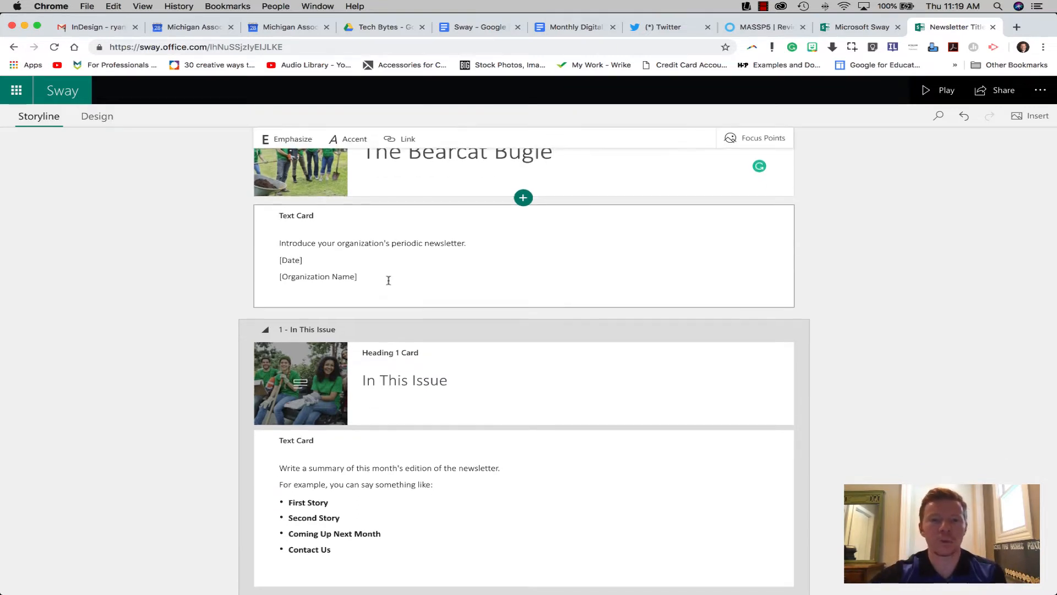
scroll(390, 282, "down", 1)
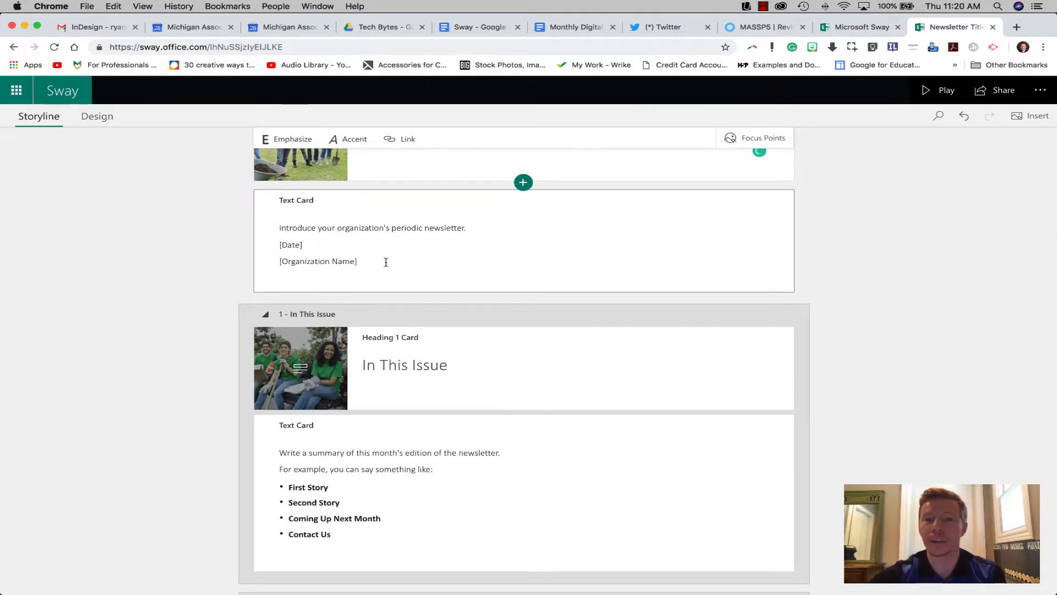
scroll(386, 262, "down", 6)
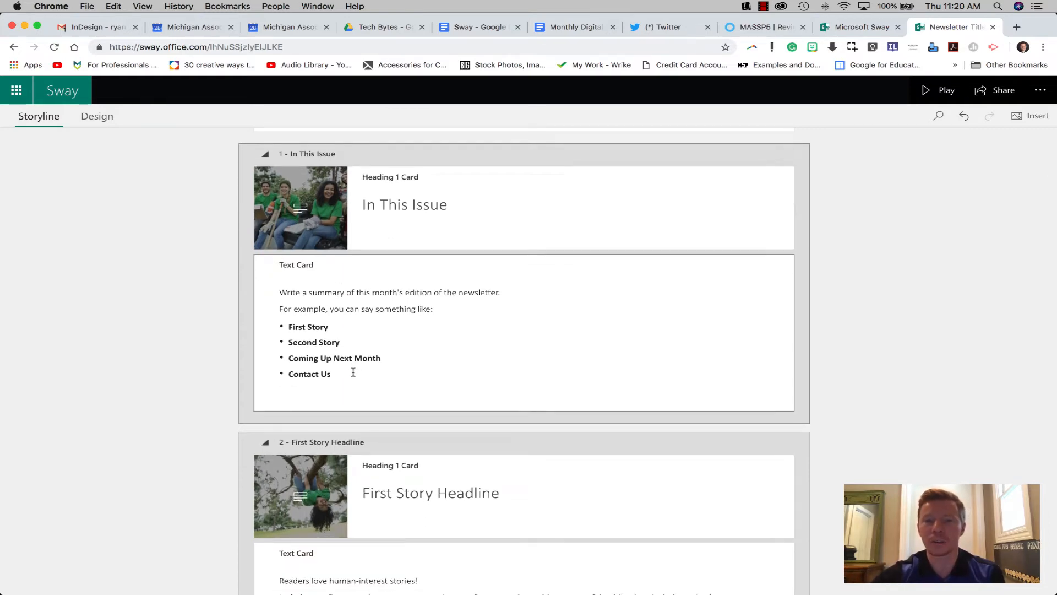
scroll(834, 286, "up", 3)
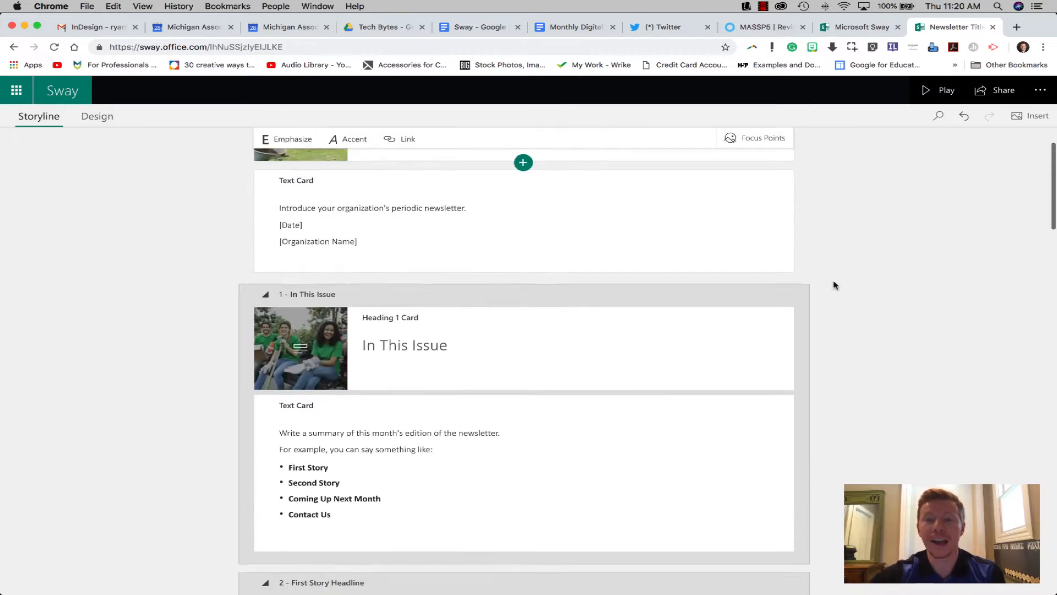
scroll(834, 285, "up", 2)
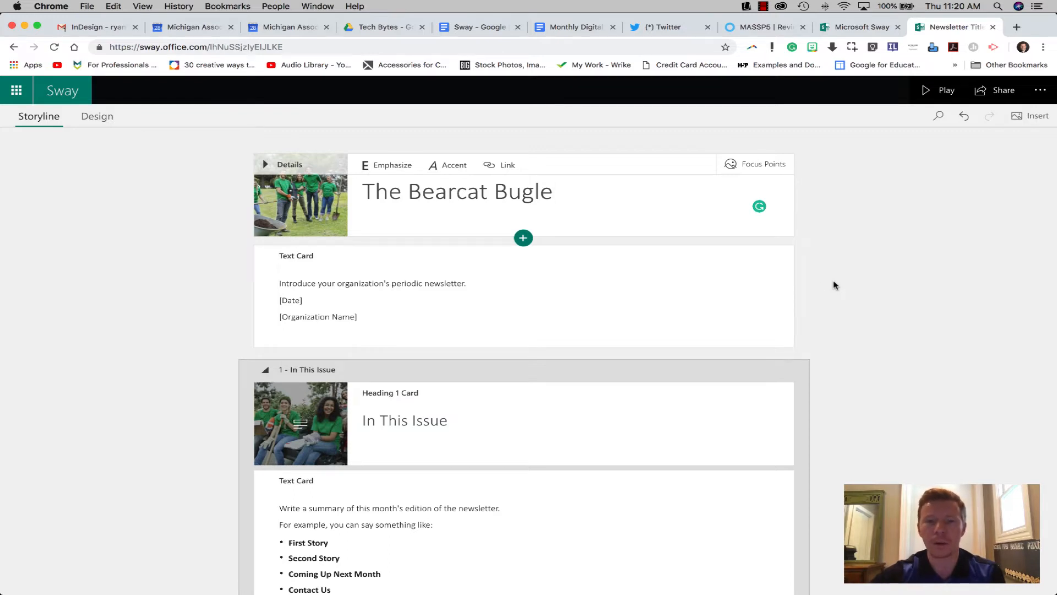
left_click_drag(558, 194, 354, 189)
left_click(384, 171)
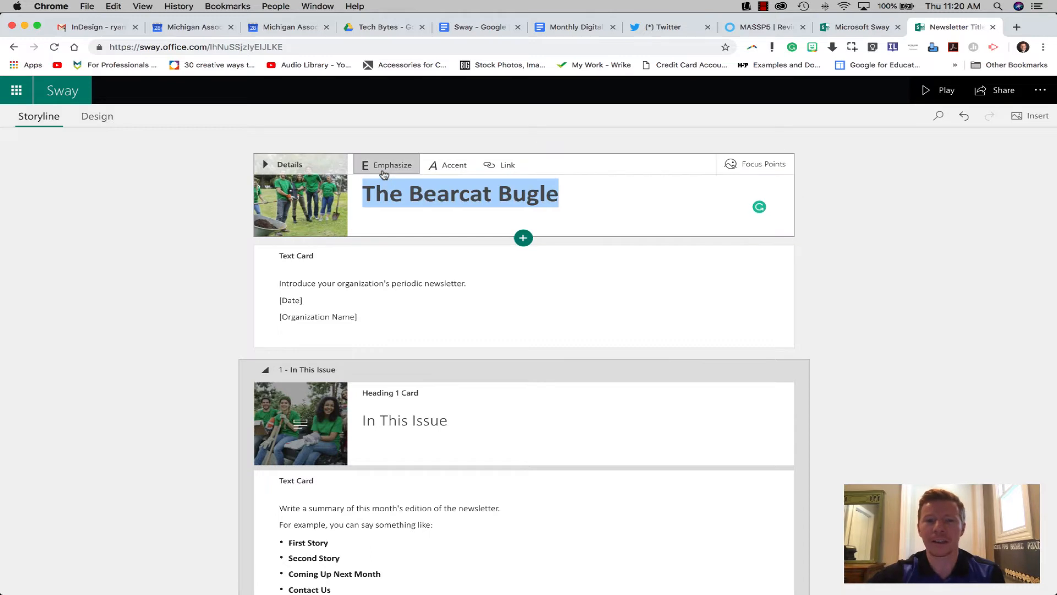
left_click(454, 165)
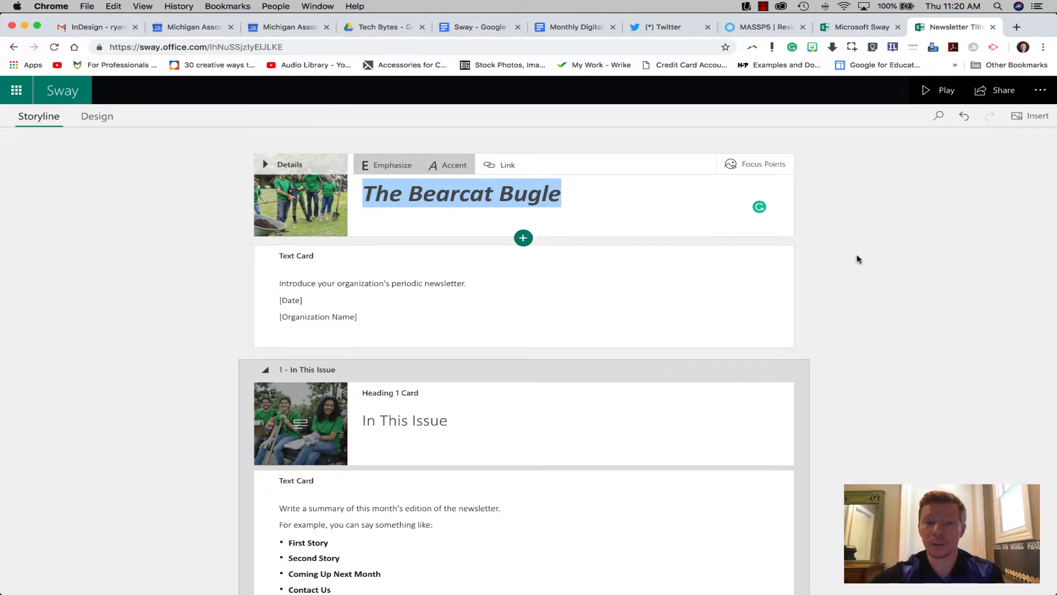
left_click(584, 273)
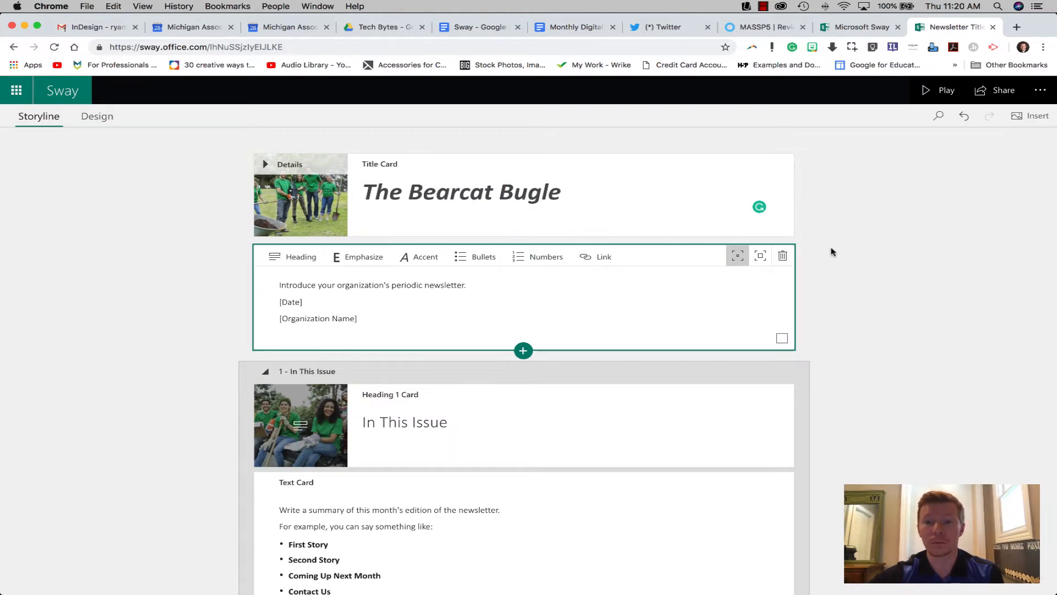
Step: Examine the Text, Media and Group card types that can be inserted below the title card
left_click(560, 181)
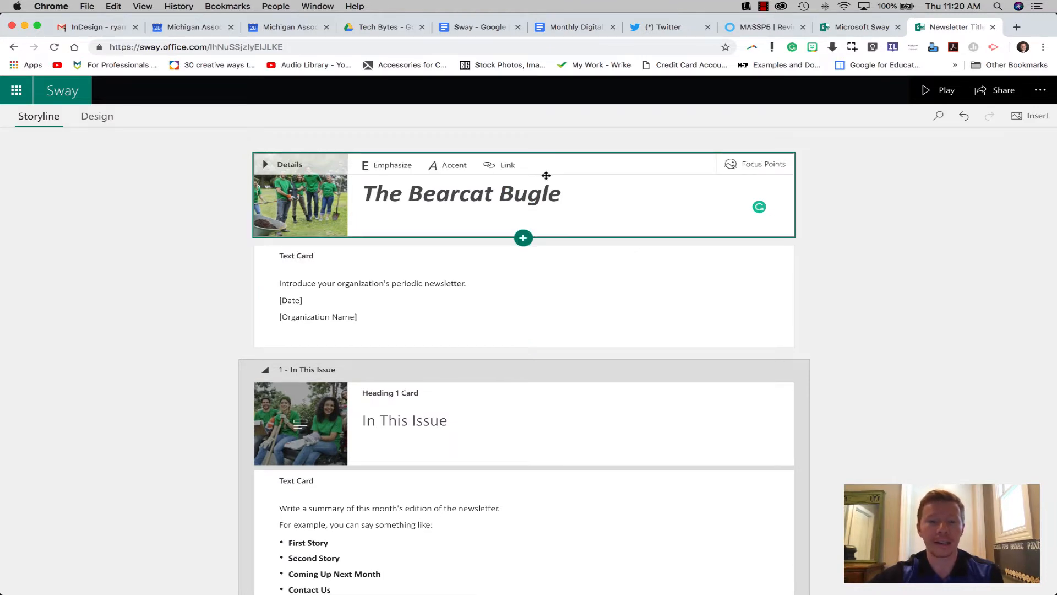
left_click(530, 237)
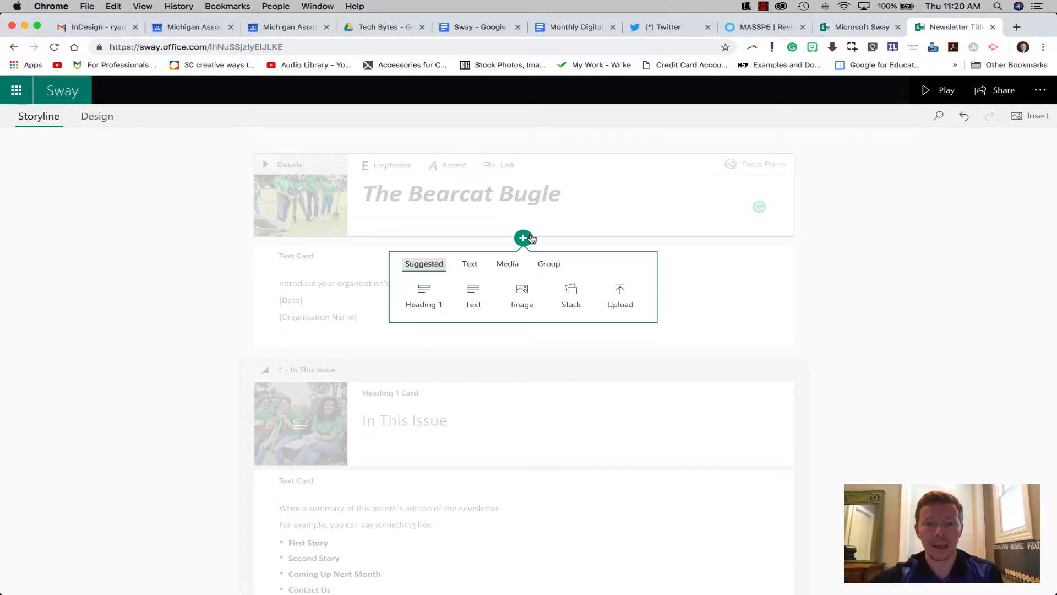
left_click(470, 263)
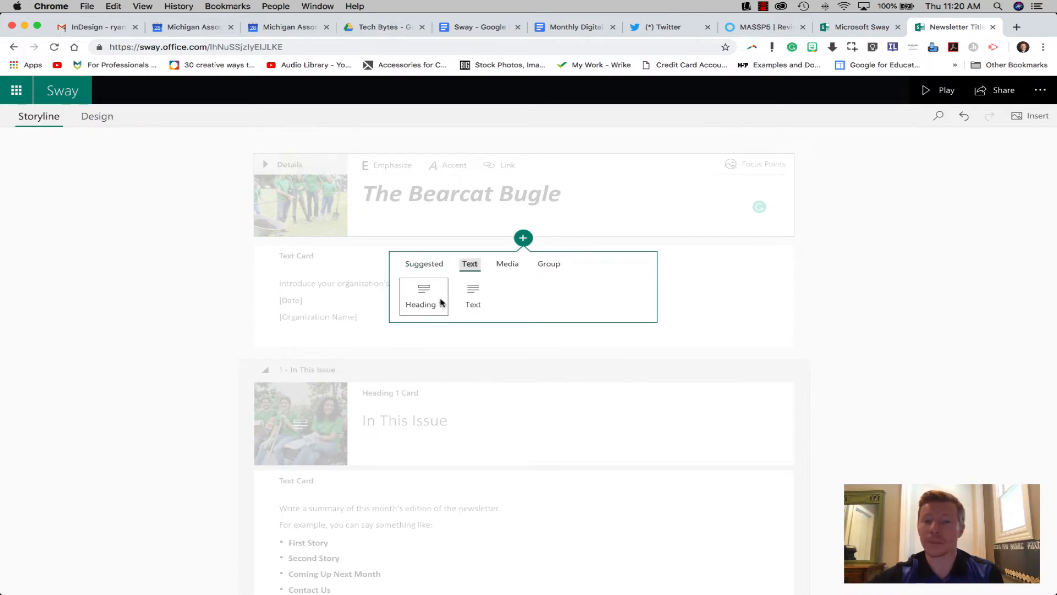
left_click(510, 266)
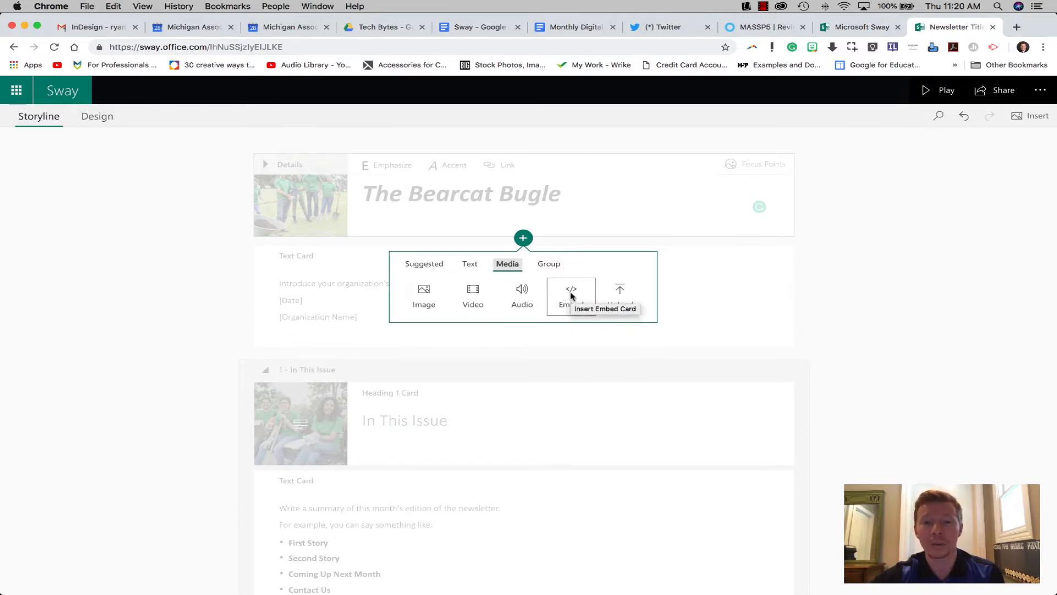
left_click(551, 265)
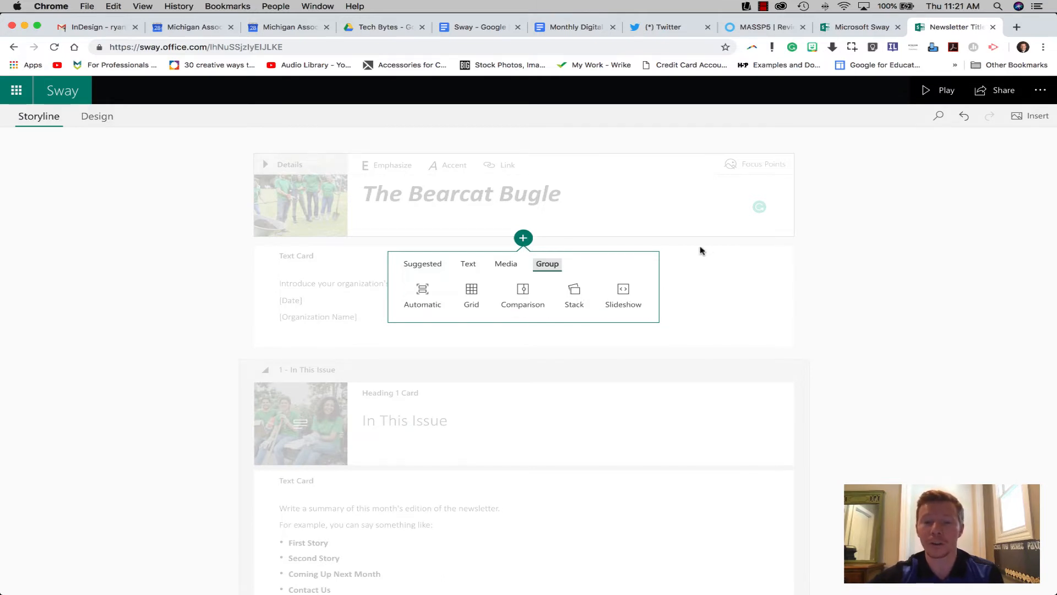
left_click(854, 253)
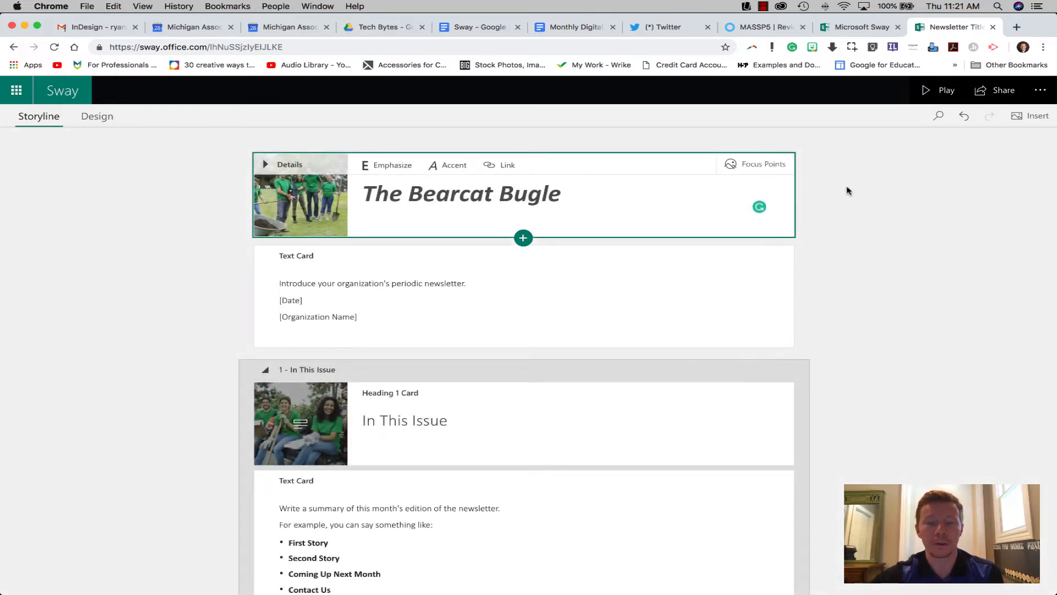
Step: Expand the title card's details and delete its background image
left_click(300, 164)
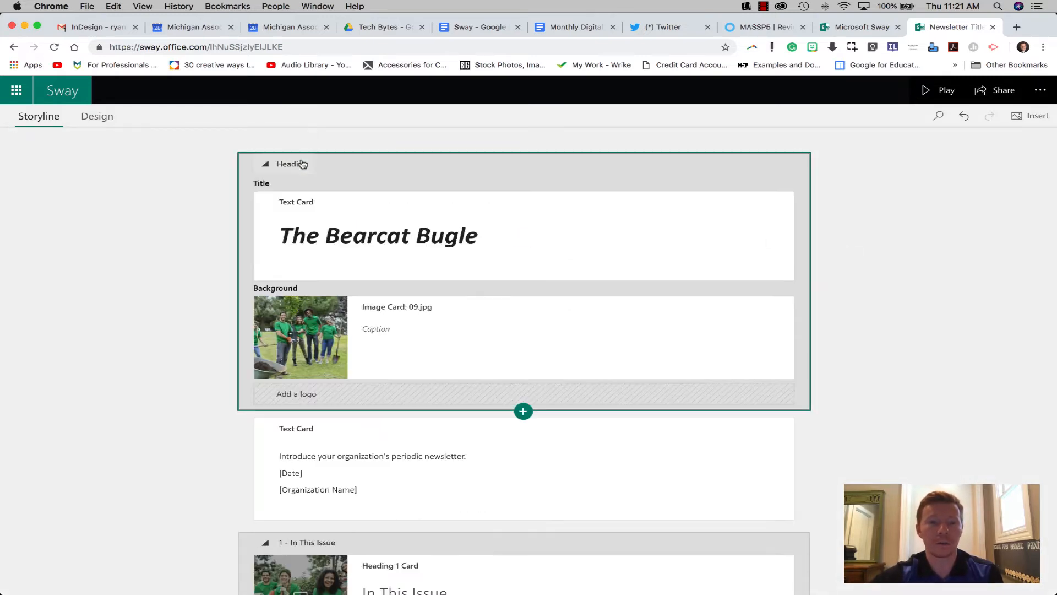
left_click(306, 348)
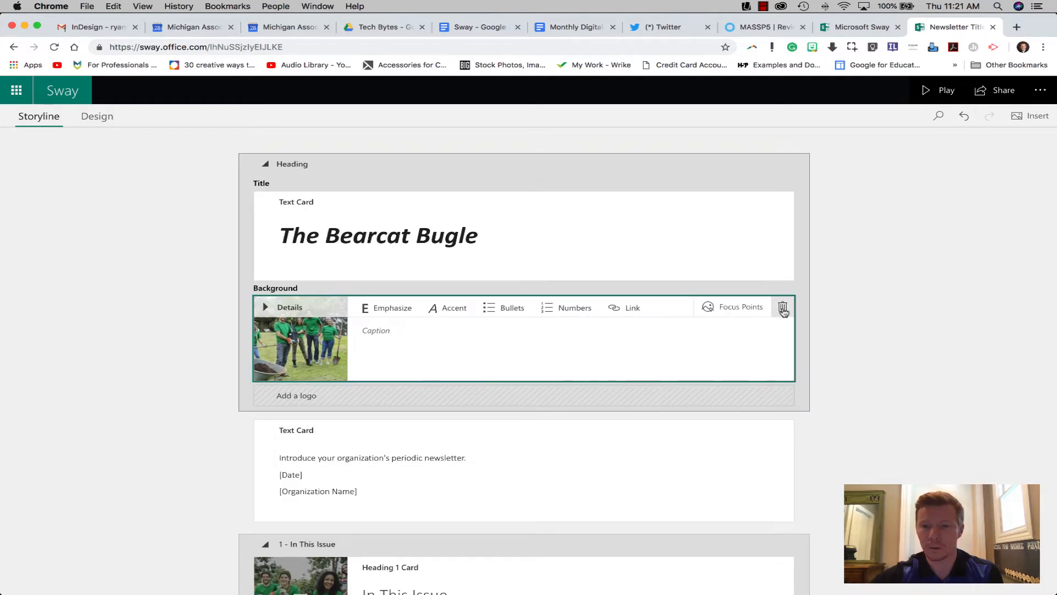
left_click(783, 309)
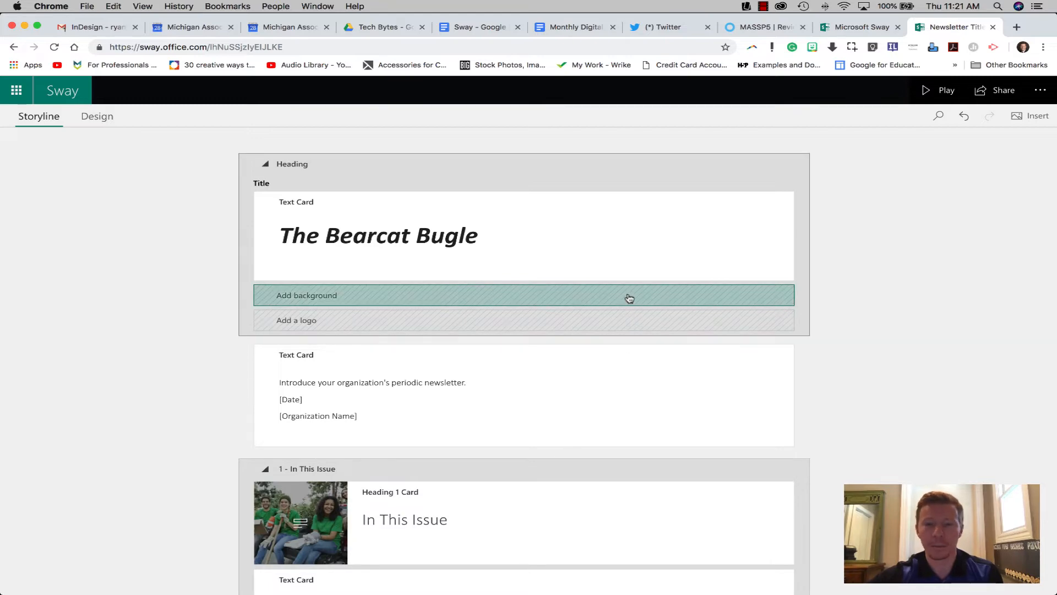
Step: Add the image kids1.jpg from the device's Downloads folder as the title card's background and close the insert options
left_click(615, 310)
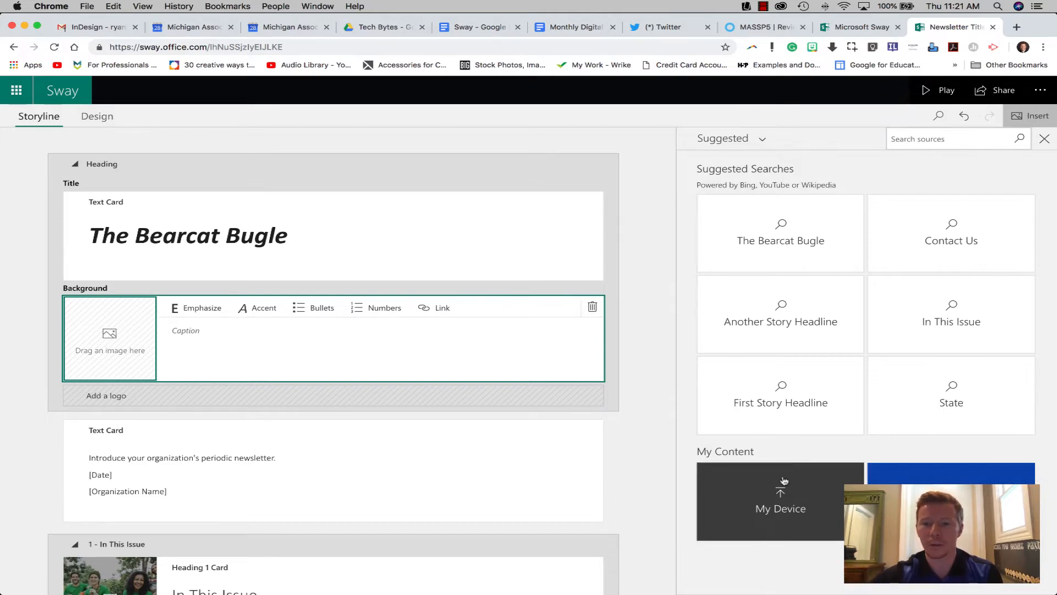
left_click(785, 495)
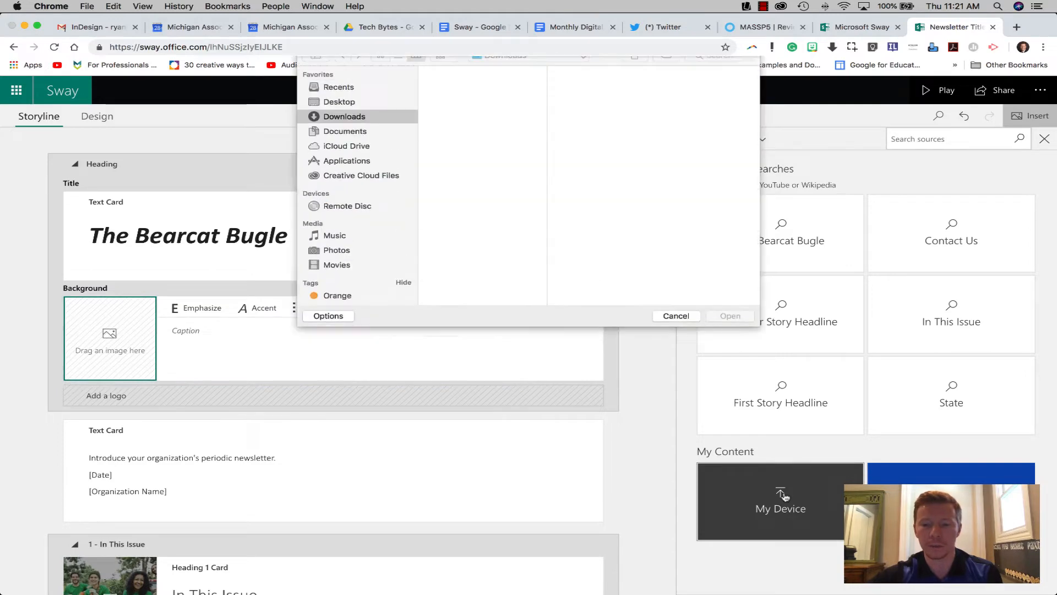
left_click(477, 105)
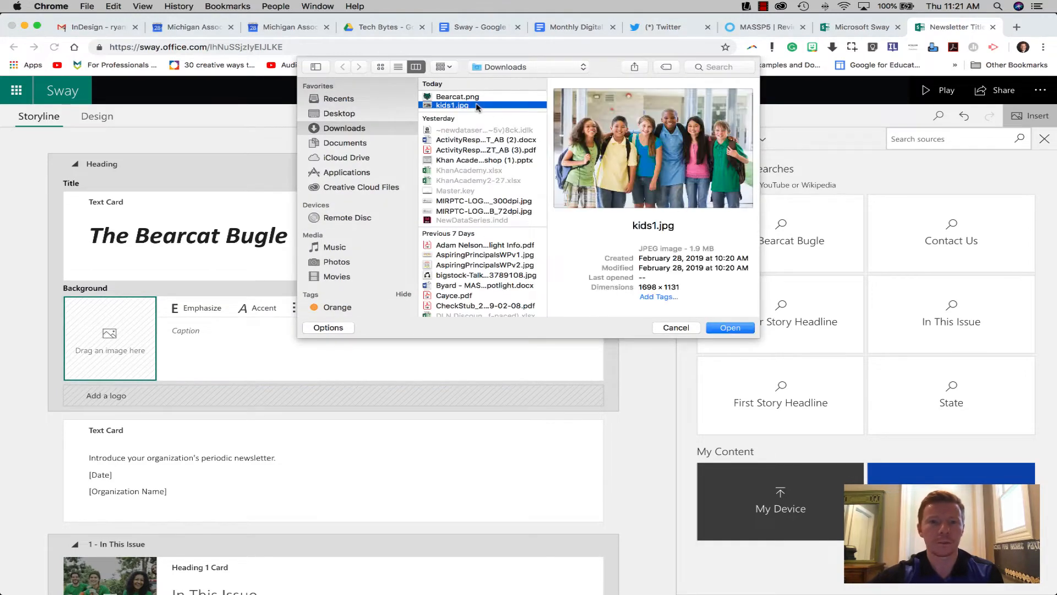
left_click(730, 328)
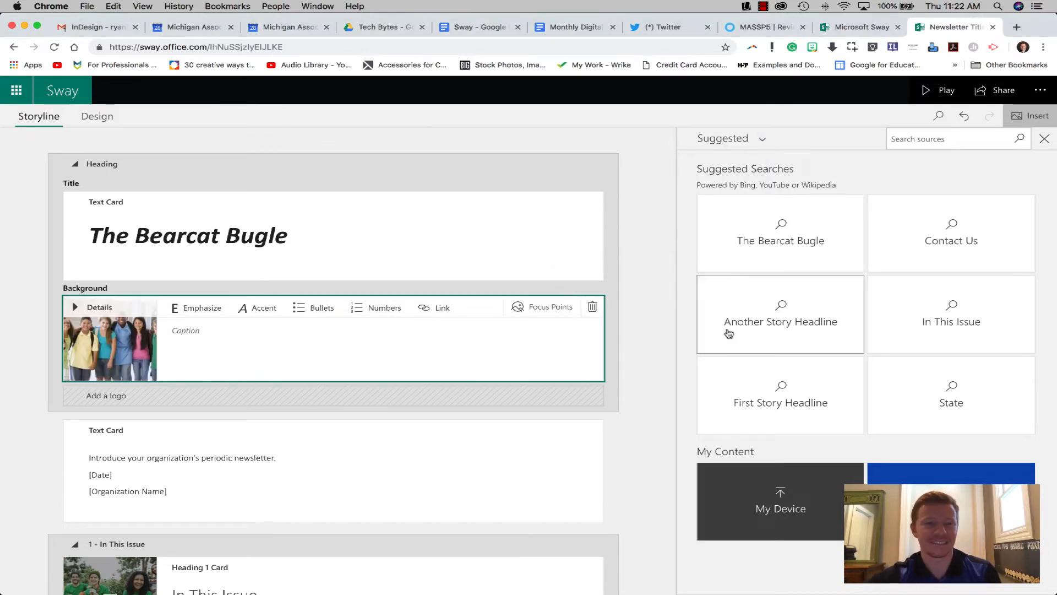
left_click(1046, 139)
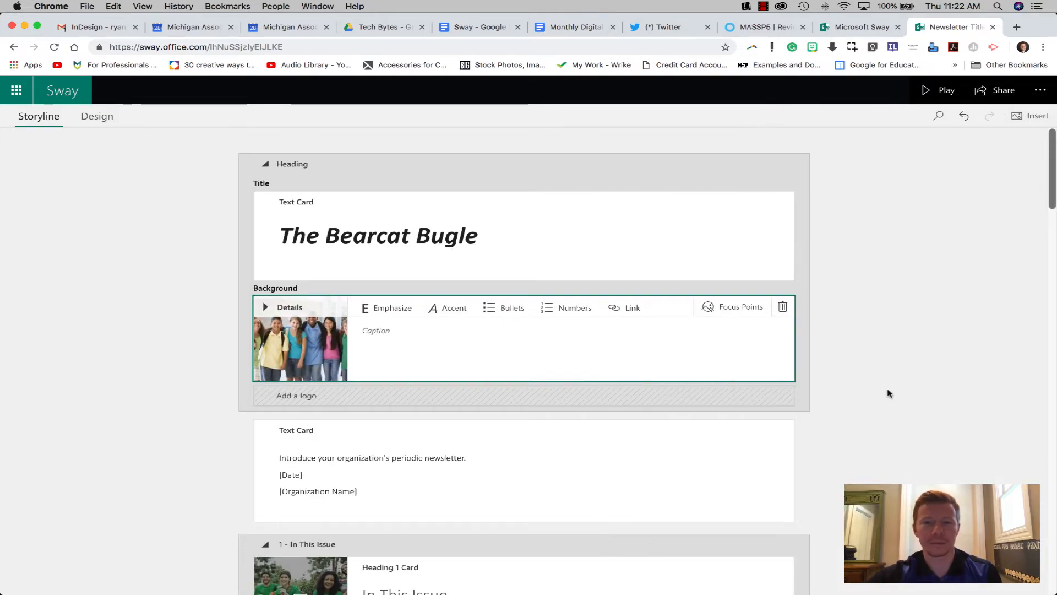
Step: Examine the newsletter template's storyline cards, including the In This Issue and First Story Headline sections
scroll(888, 393, "down", 3)
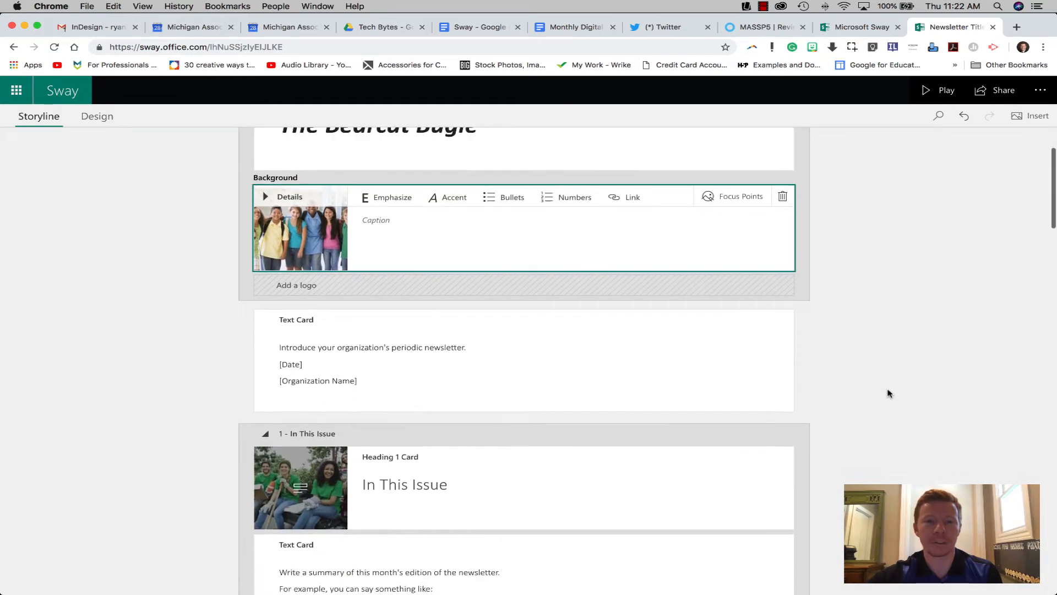
scroll(888, 393, "down", 5)
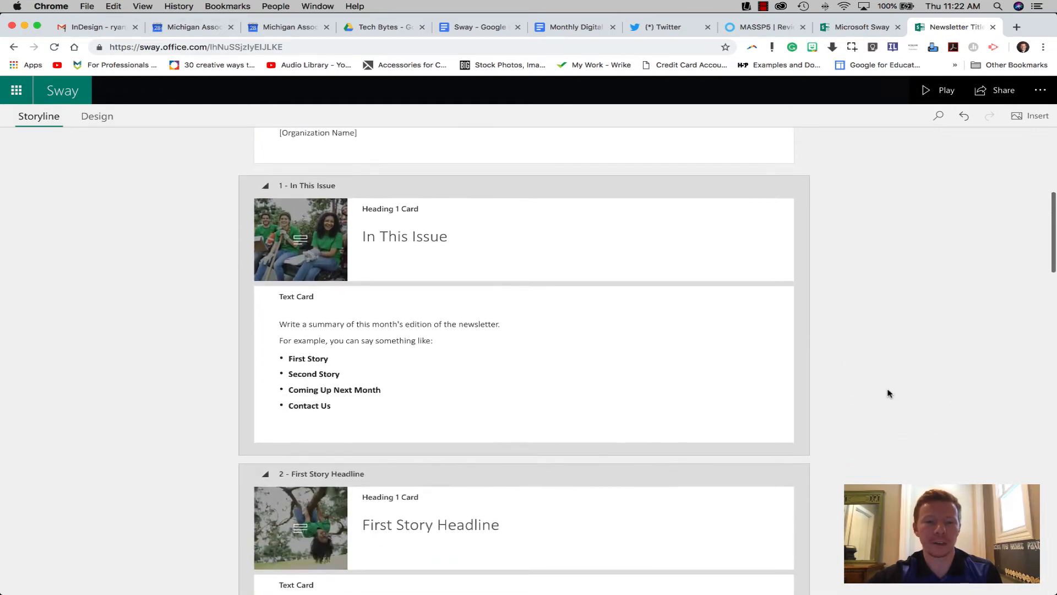
scroll(357, 400, "down", 1)
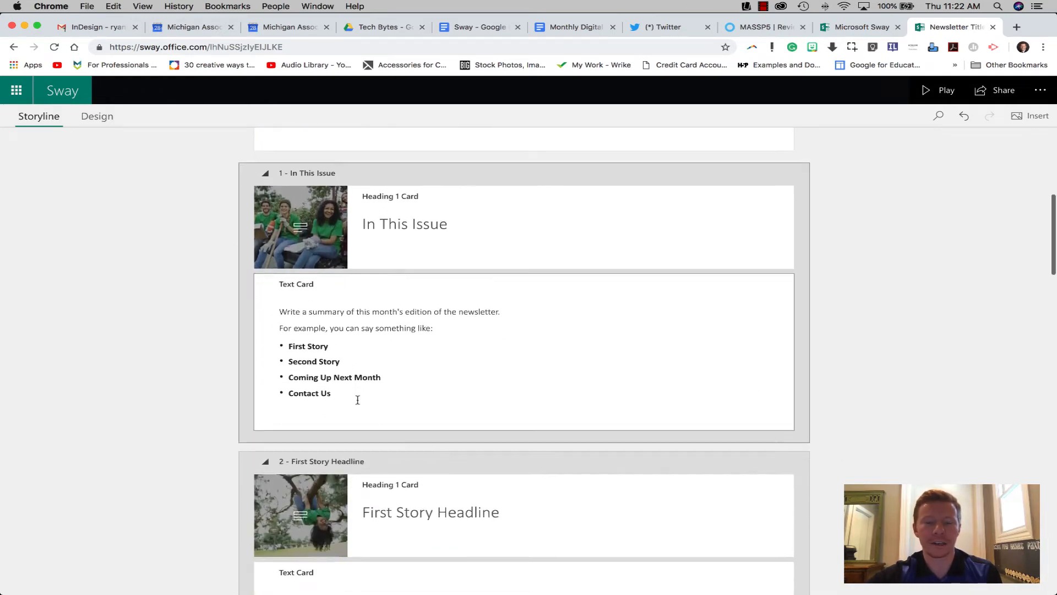
scroll(358, 399, "down", 4)
scroll(358, 400, "down", 2)
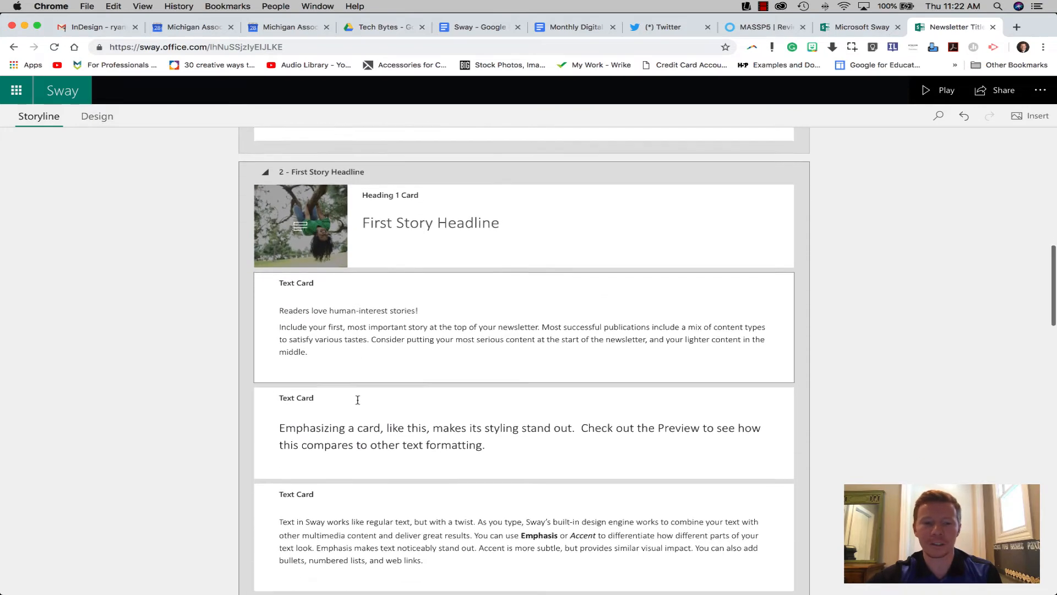
scroll(358, 399, "down", 3)
scroll(357, 400, "up", 10)
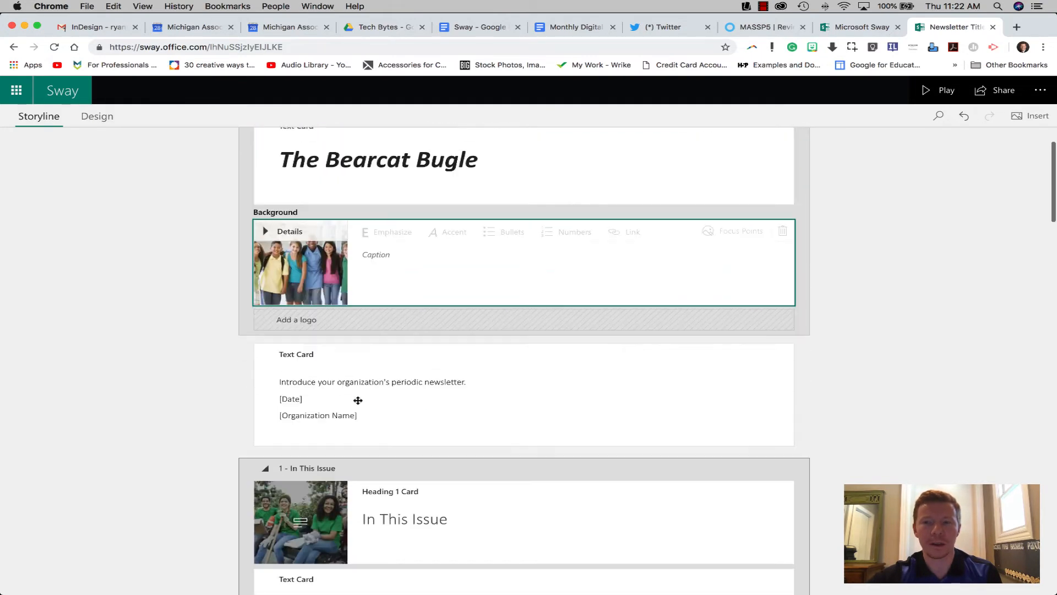
scroll(358, 400, "up", 2)
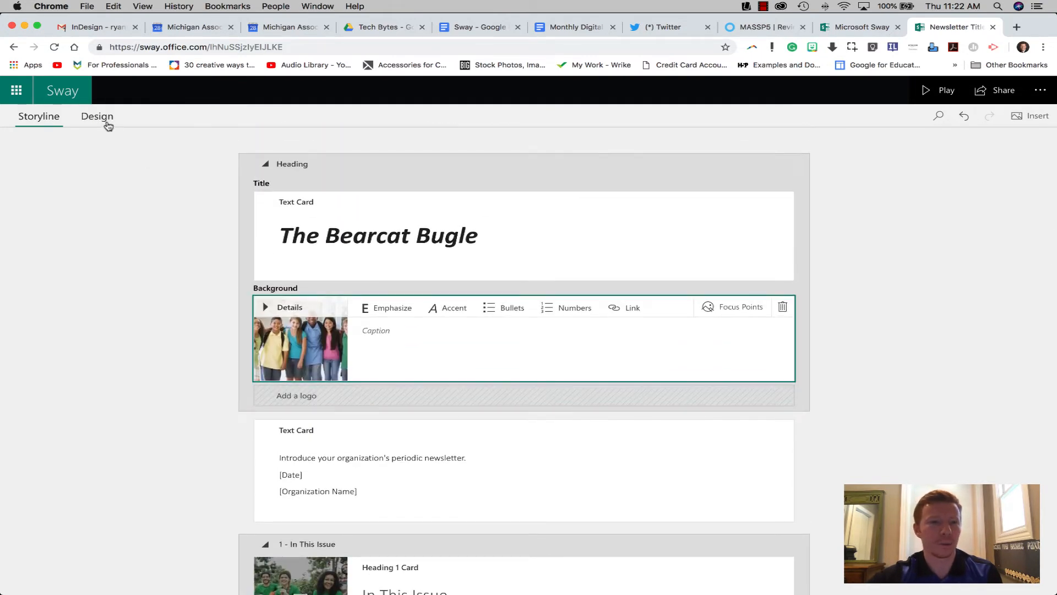
Step: Preview the newsletter's title and the content below it in the Design view
left_click(97, 118)
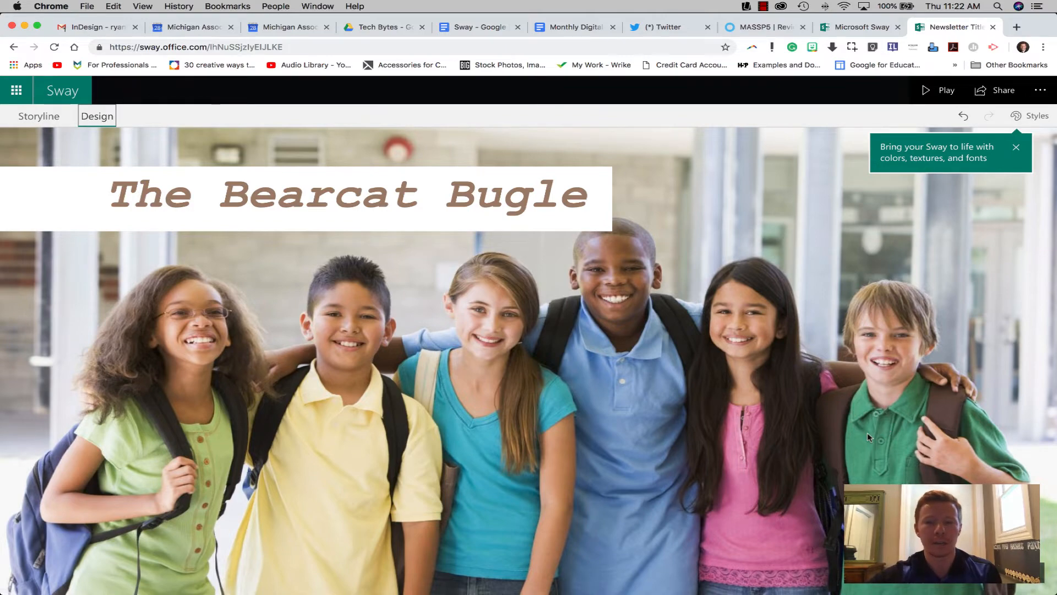
scroll(868, 433, "down", 6)
scroll(868, 437, "up", 8)
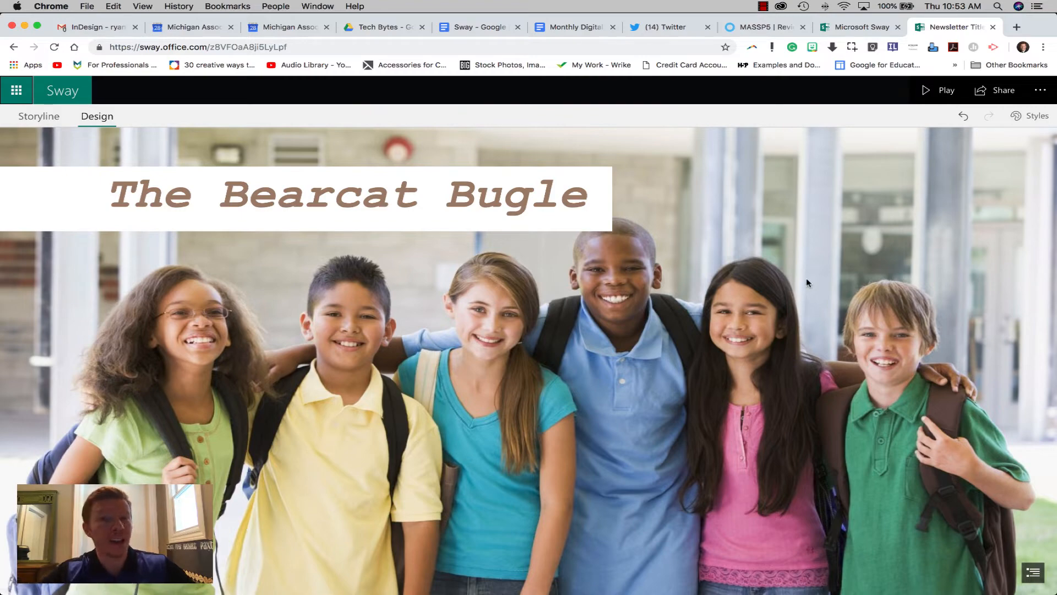
Step: Open the style options, change the newsletter's layout to Horizontal and page forward and back through the preview
left_click(1034, 121)
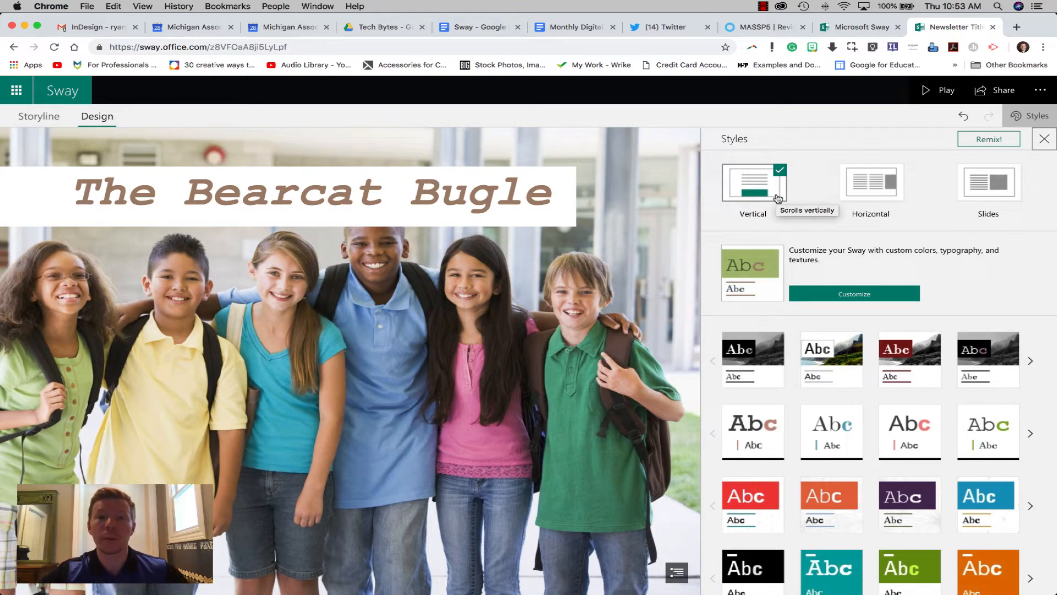
left_click(884, 195)
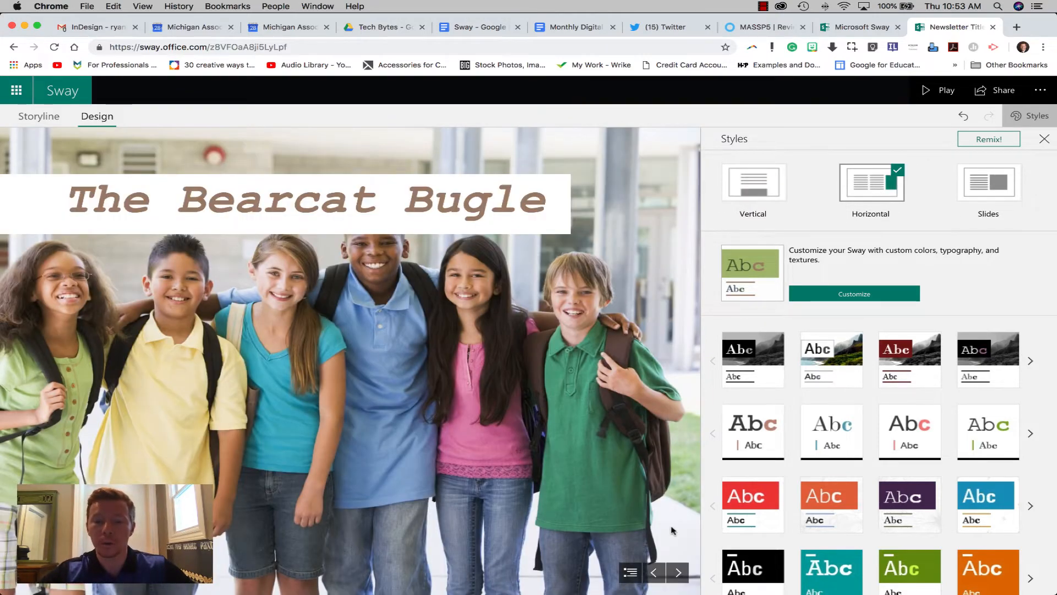
left_click(679, 574)
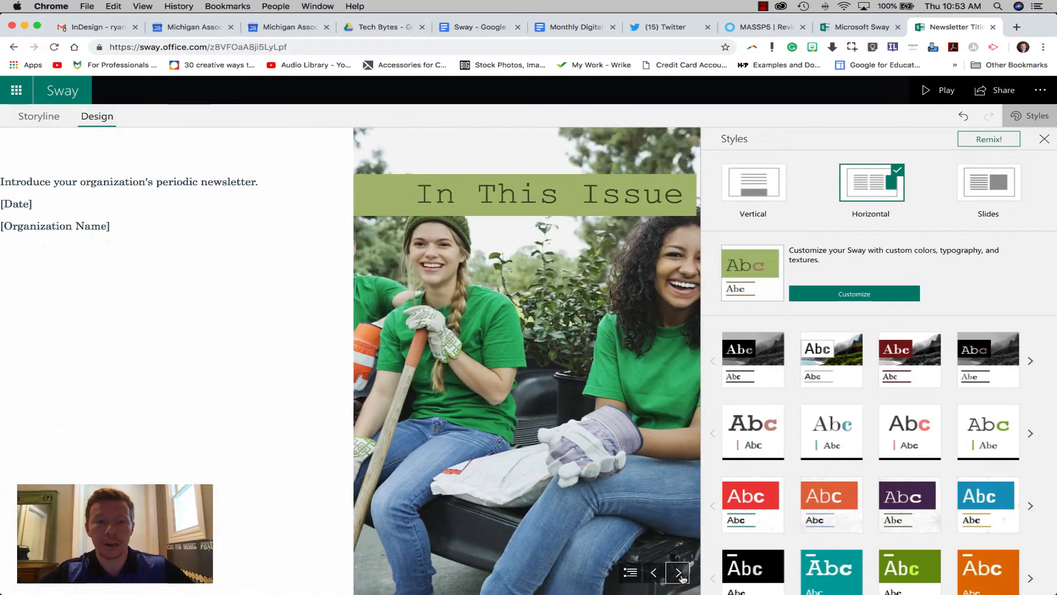
left_click(681, 577)
left_click(655, 576)
left_click(654, 576)
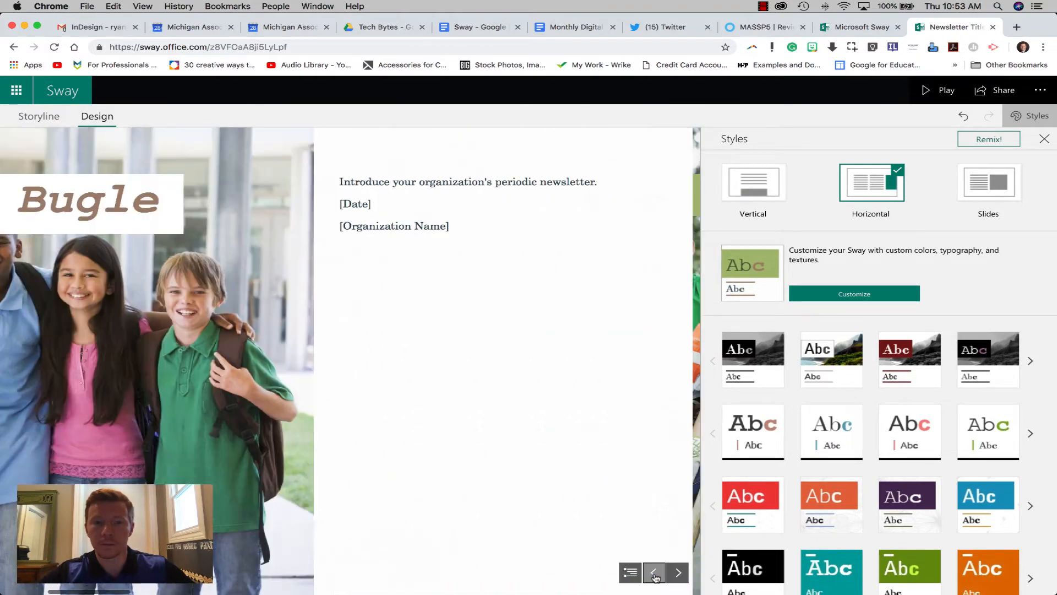
Step: Try the Slides layout, preview its next slide, and set the layout back to Vertical
left_click(1007, 190)
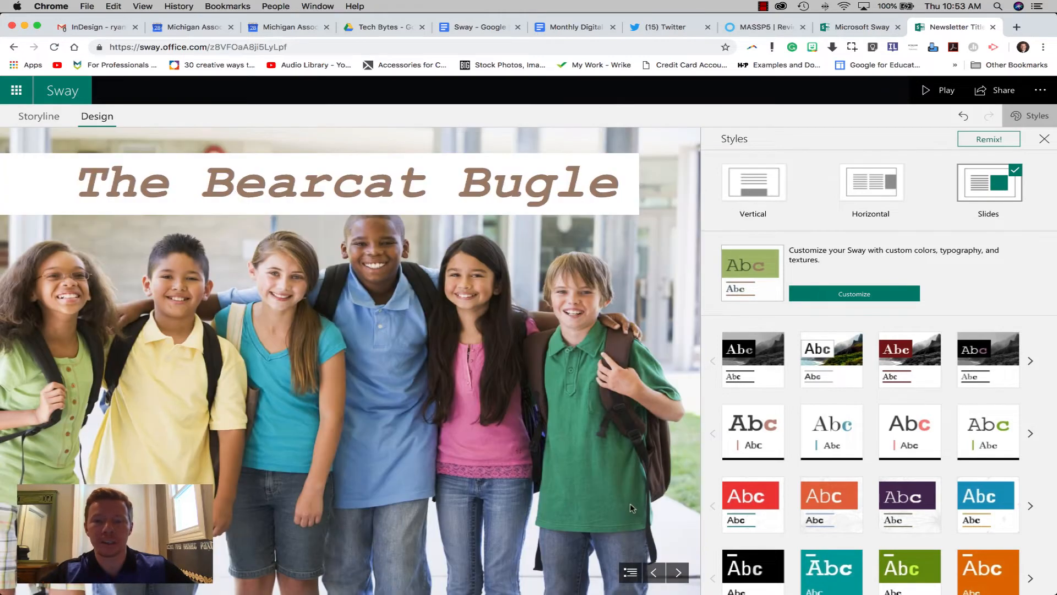
left_click(679, 575)
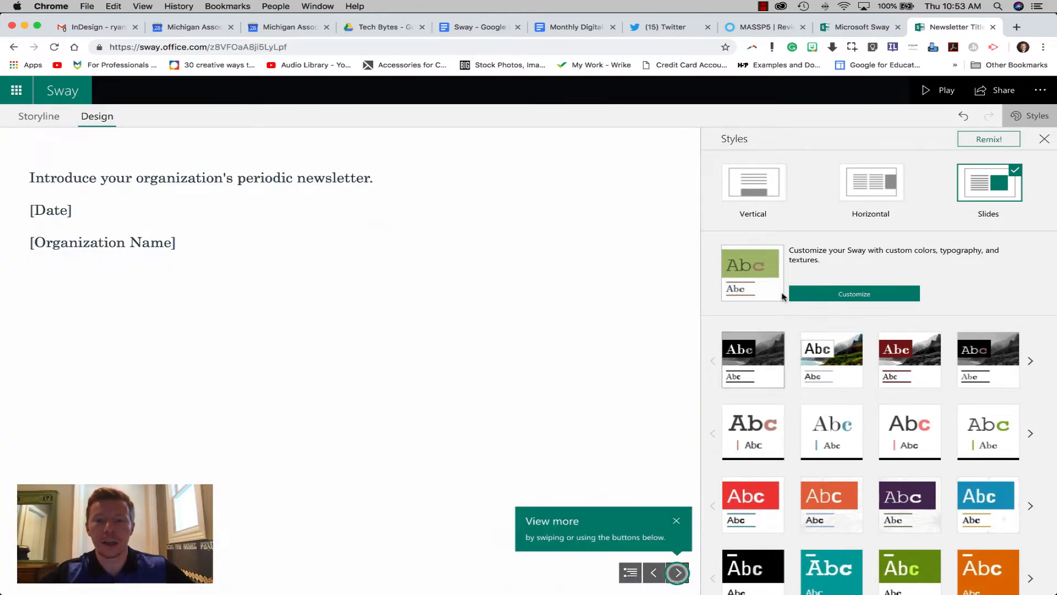
left_click(765, 189)
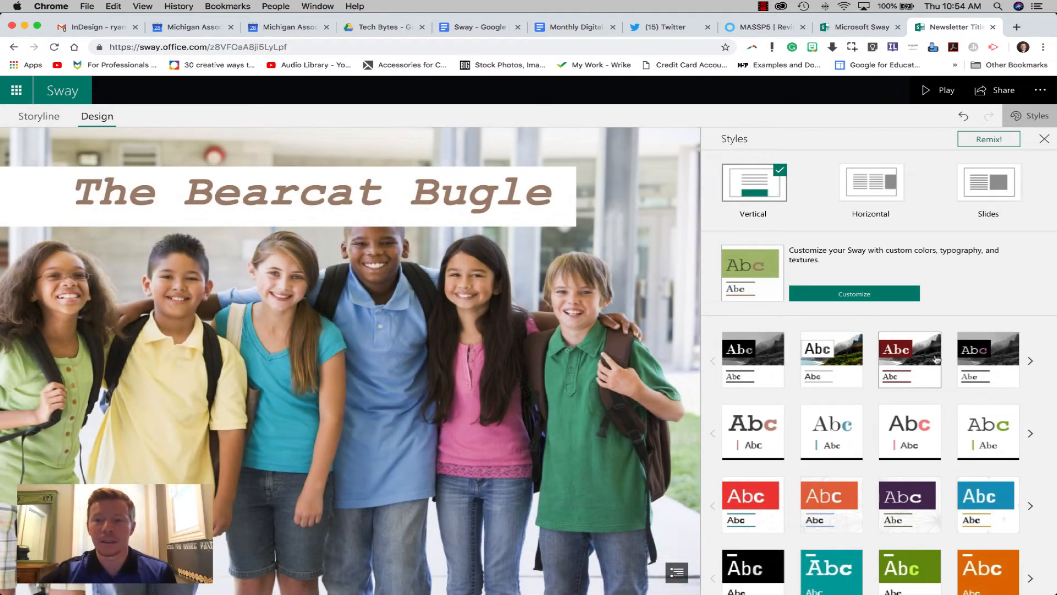
Step: Browse the available style thumbnails and apply the solid orange style with white lettering to the newsletter
scroll(936, 359, "down", 1)
scroll(936, 359, "down", 1)
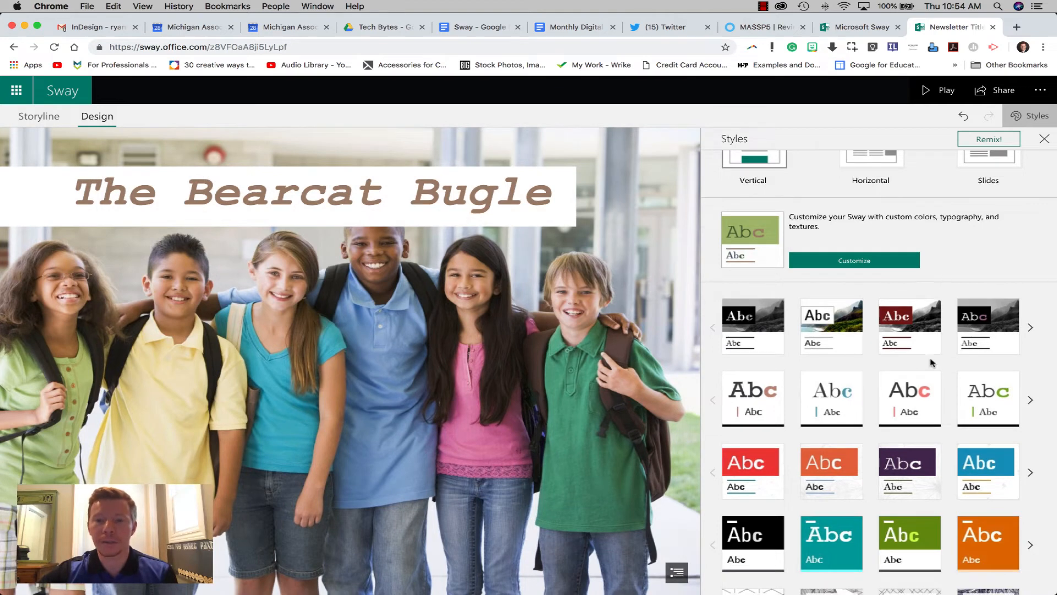
scroll(933, 361, "down", 1)
scroll(932, 363, "down", 3)
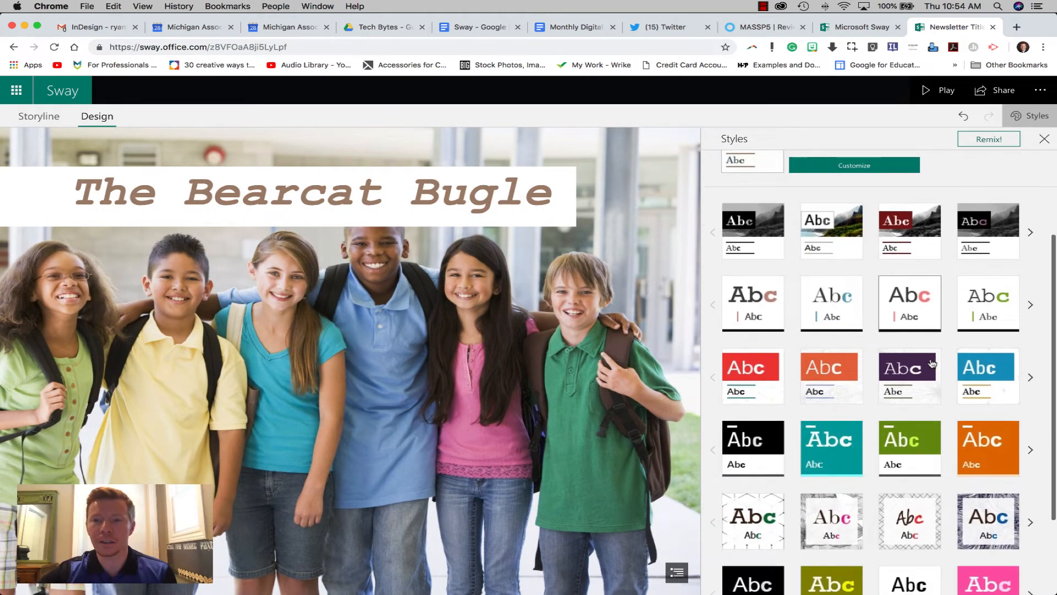
scroll(933, 363, "down", 3)
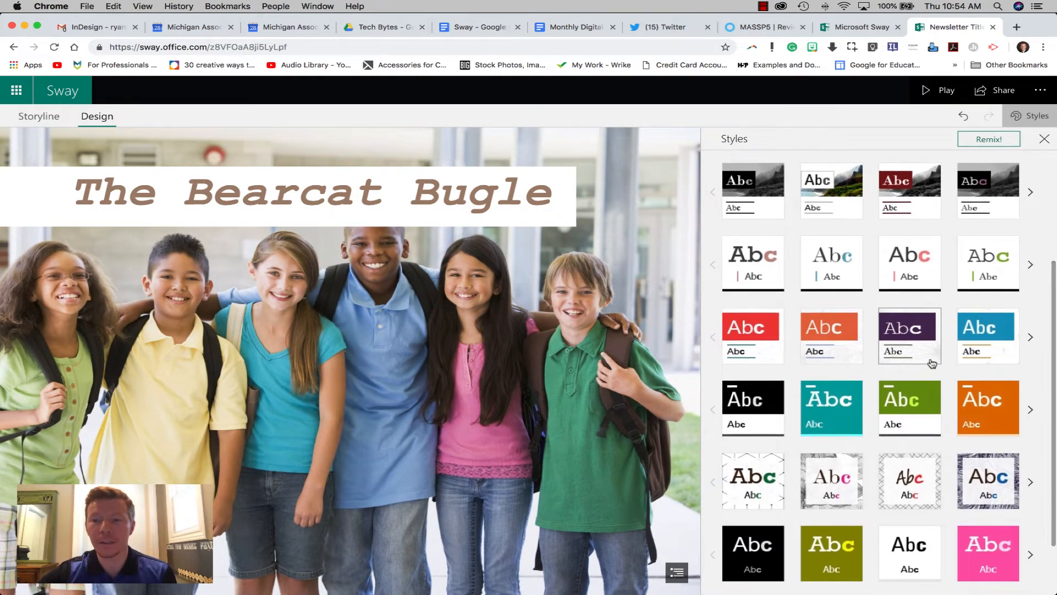
scroll(935, 385, "down", 2)
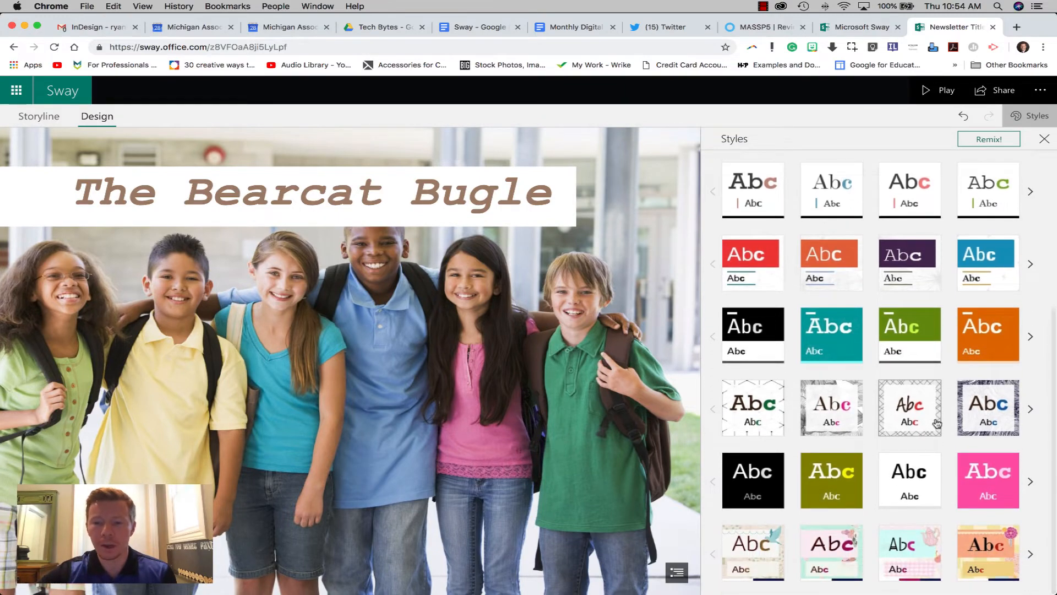
scroll(937, 423, "up", 2)
left_click(989, 379)
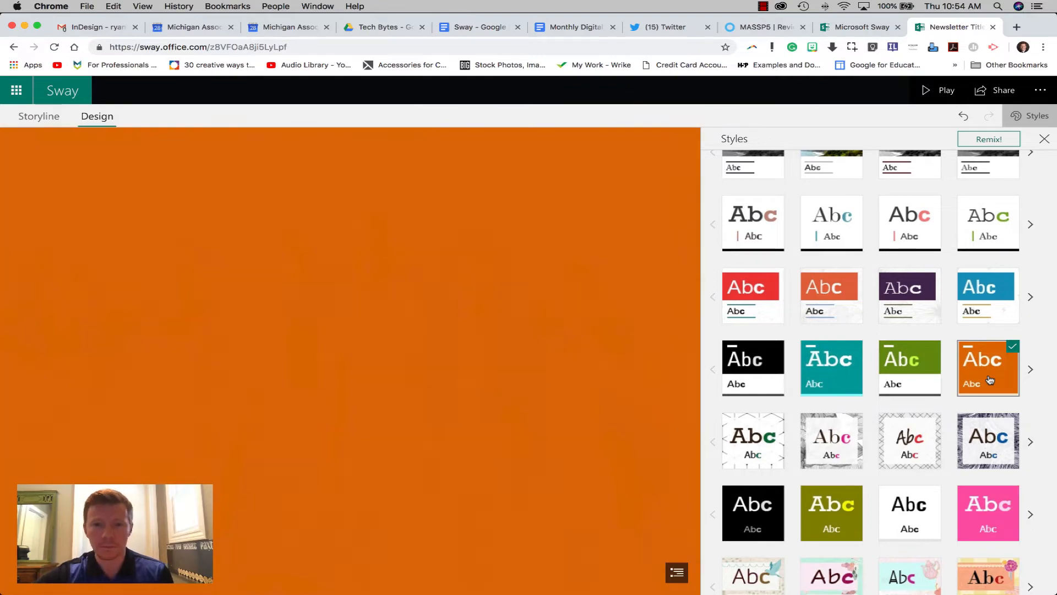
Step: Review how the orange style looks on the title, In This Issue and First Story Headline sections
scroll(595, 420, "down", 7)
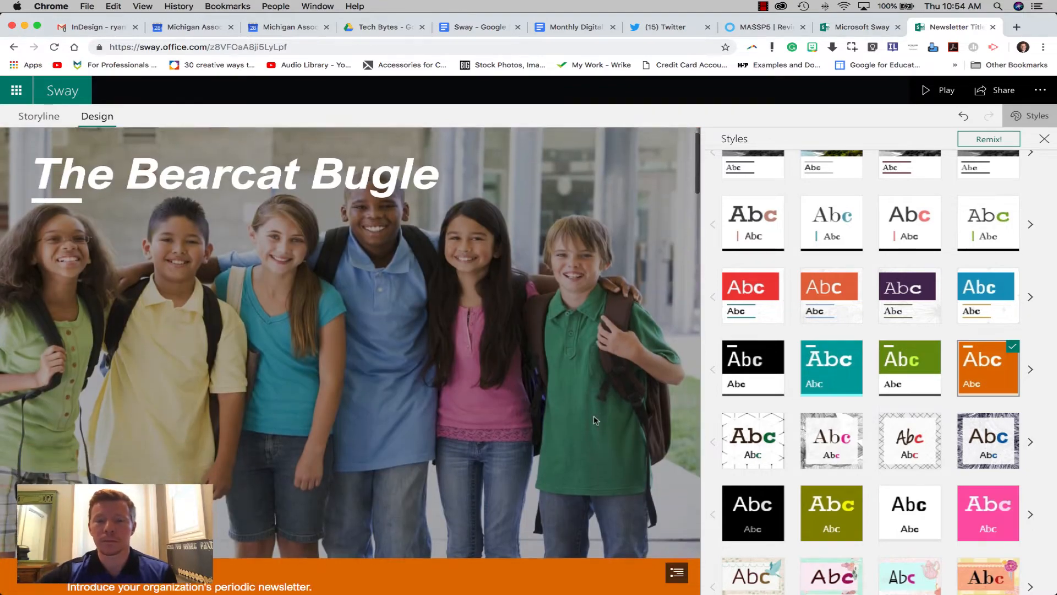
scroll(594, 420, "down", 2)
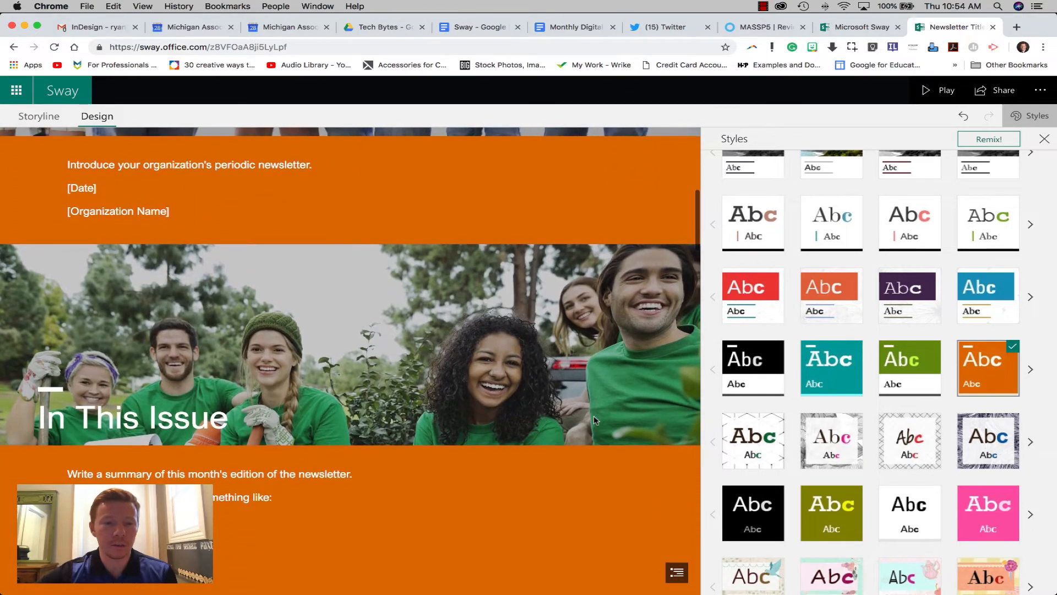
scroll(593, 418, "down", 4)
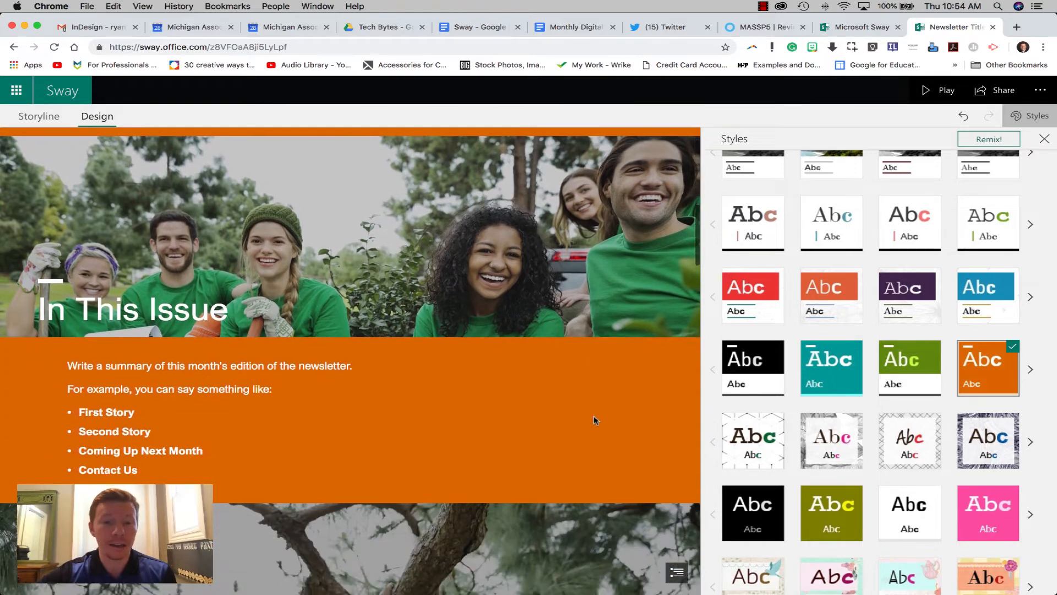
scroll(593, 420, "down", 8)
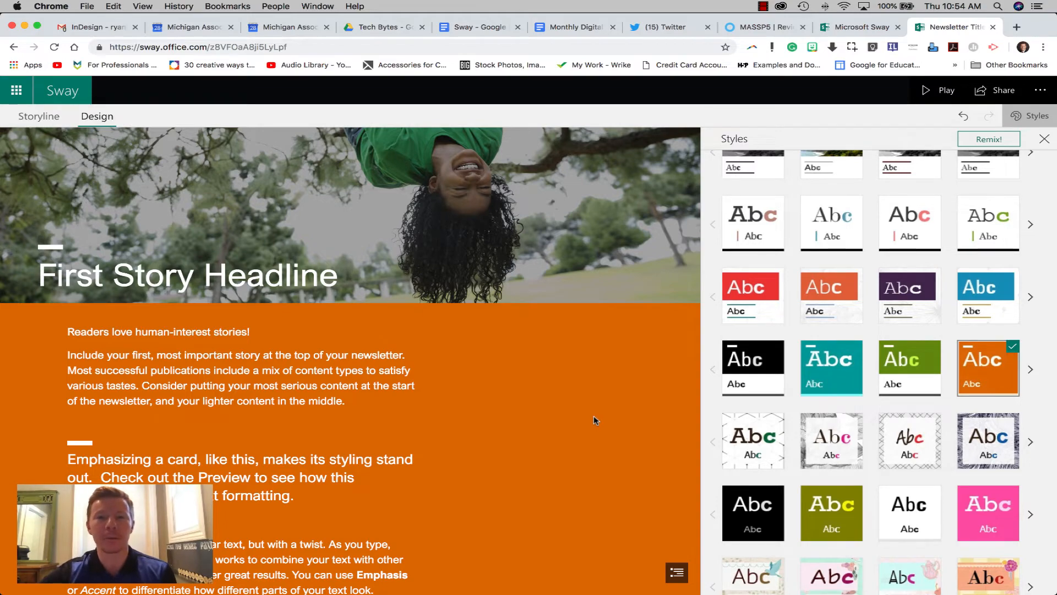
scroll(593, 420, "up", 8)
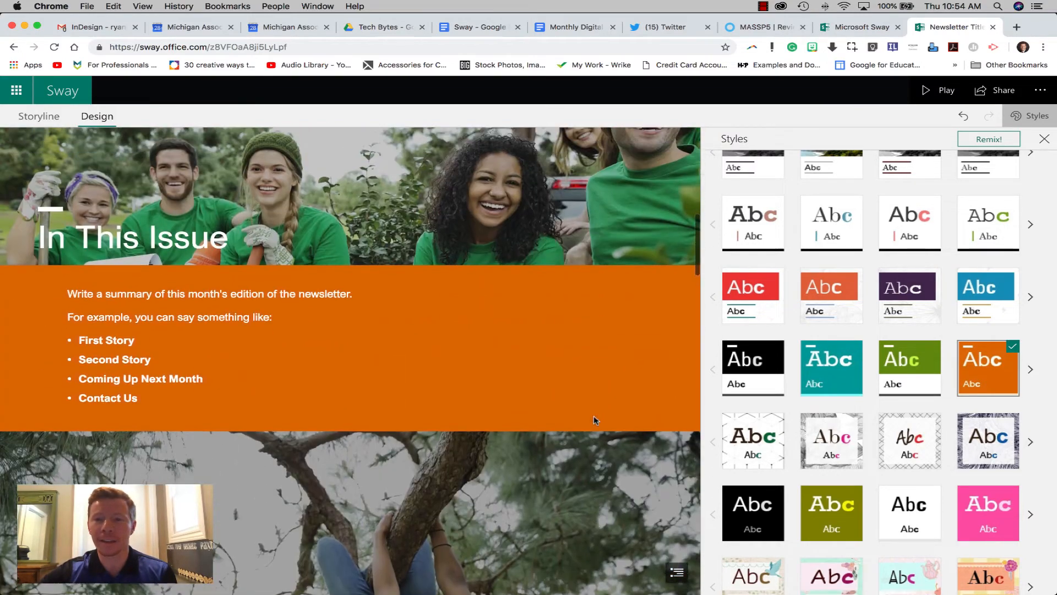
scroll(594, 415, "up", 6)
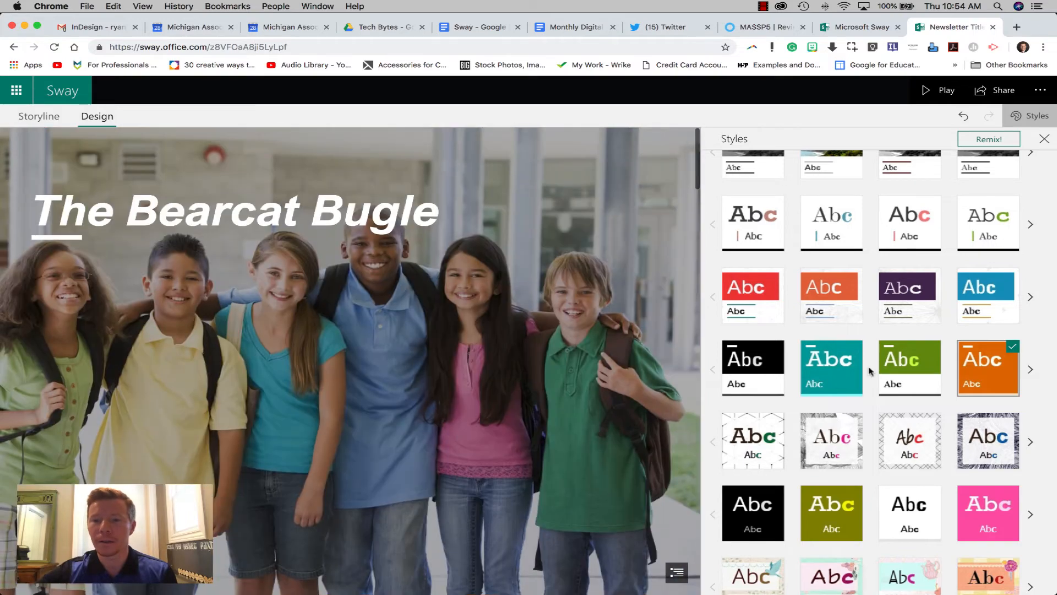
Step: Apply the white style with green accent lettering to the newsletter and preview its sections
scroll(870, 371, "up", 3)
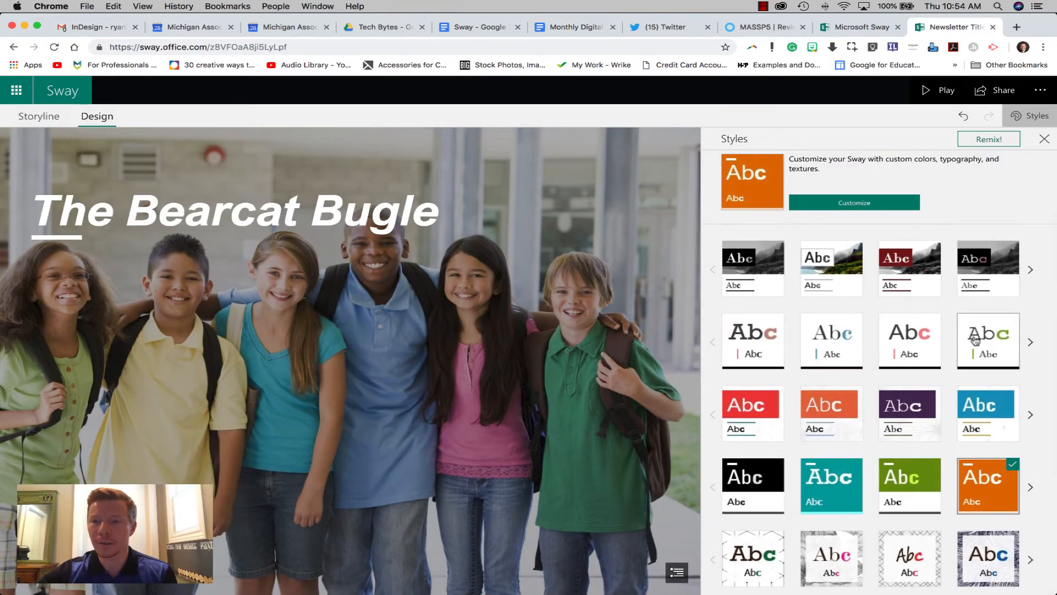
left_click(978, 348)
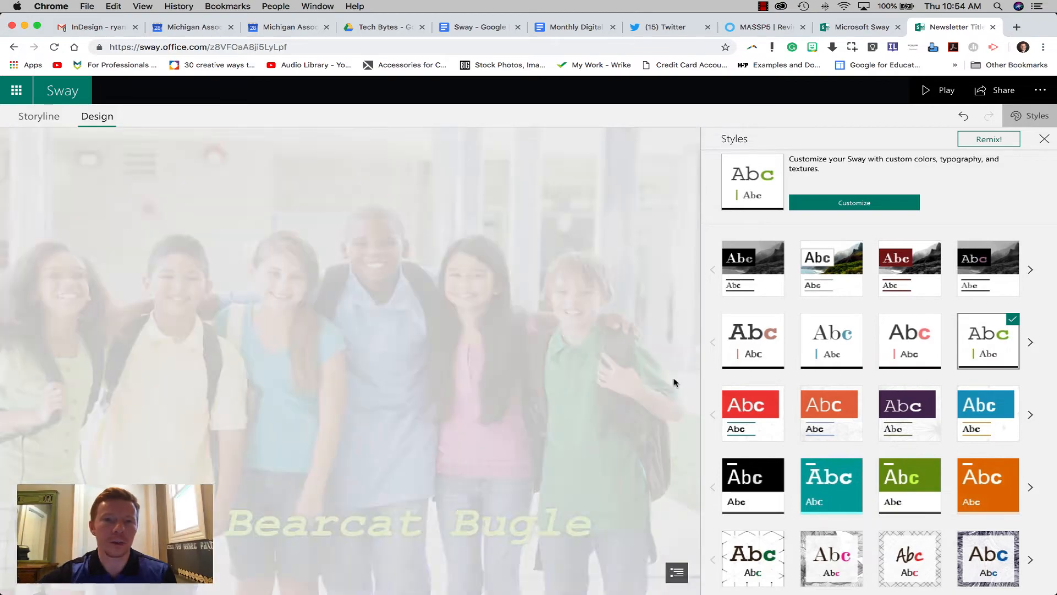
scroll(675, 383, "down", 8)
scroll(676, 383, "up", 8)
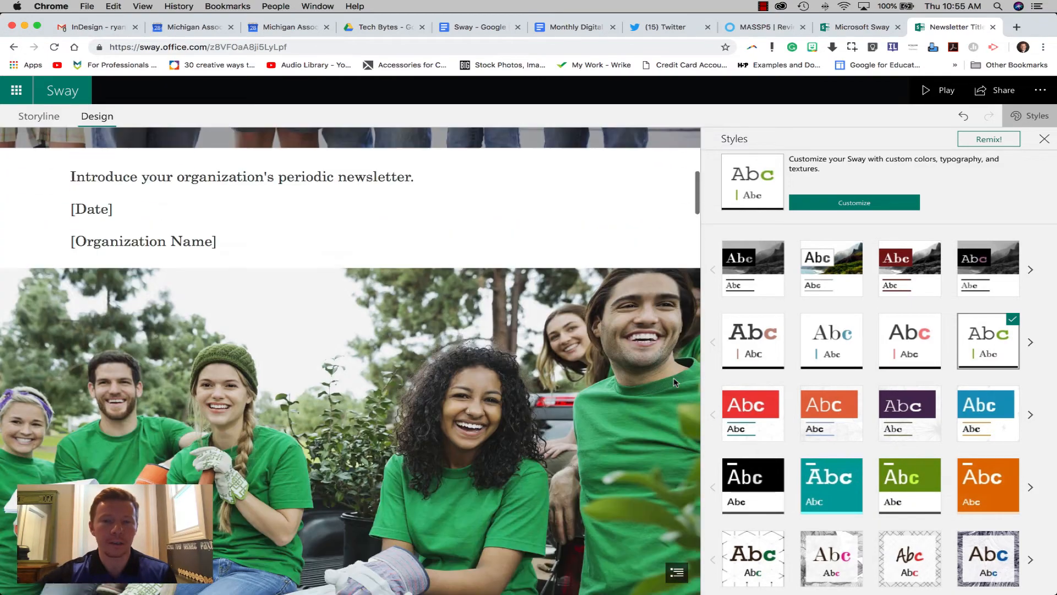
scroll(963, 326, "down", 3)
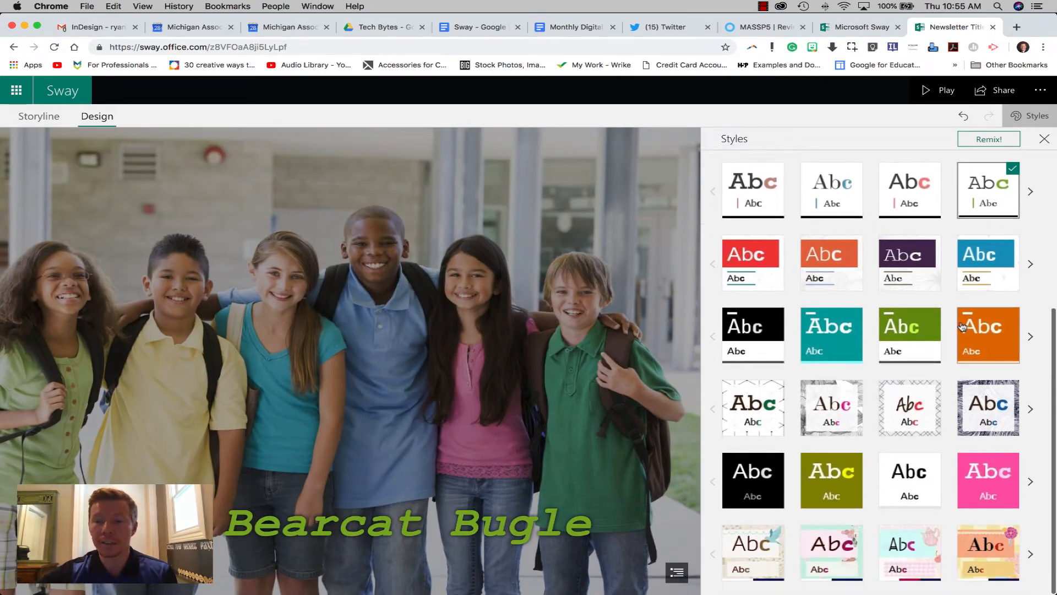
Step: Customize the newsletter's style with the Ford's Folly and Tahoma font pairing
scroll(963, 326, "up", 5)
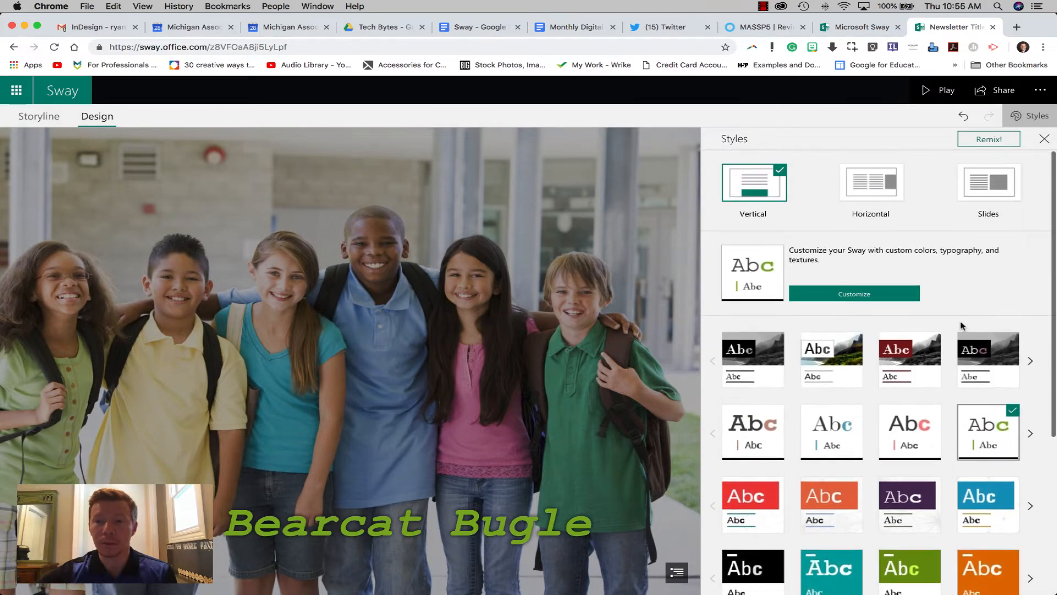
left_click(867, 296)
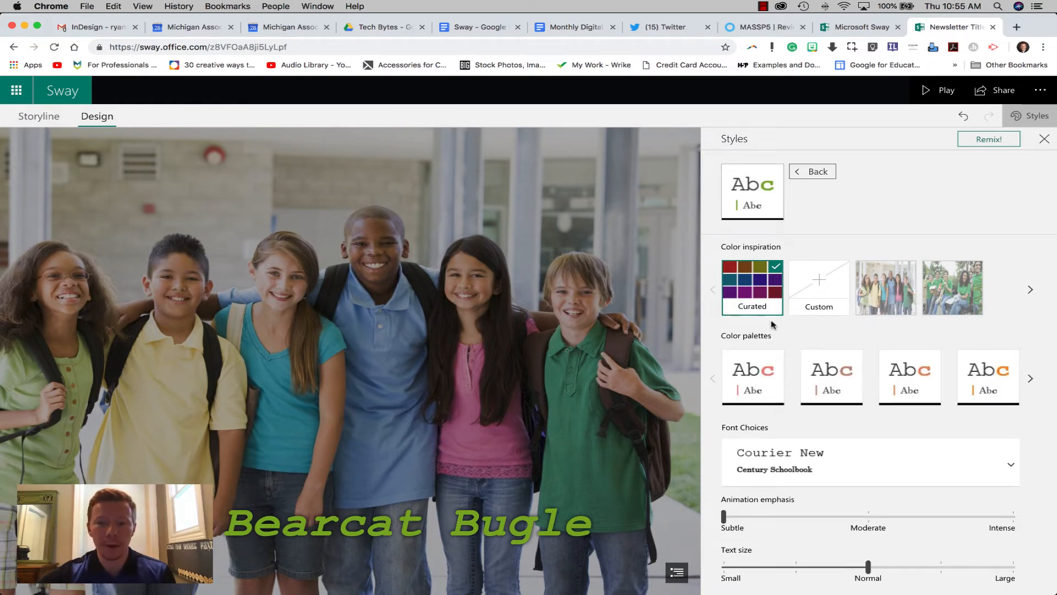
left_click(854, 465)
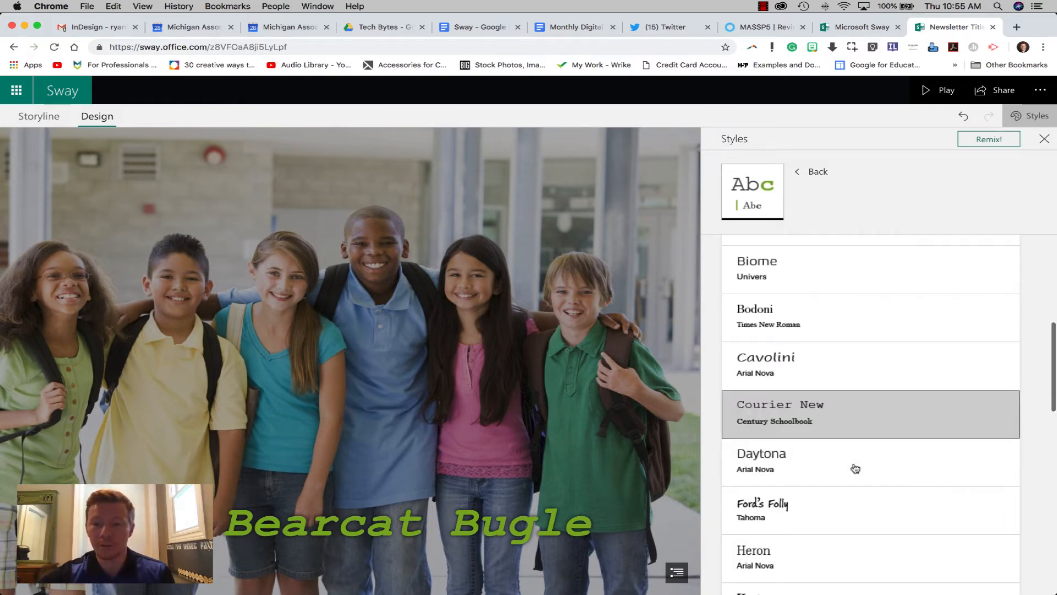
scroll(856, 467, "down", 2)
left_click(833, 412)
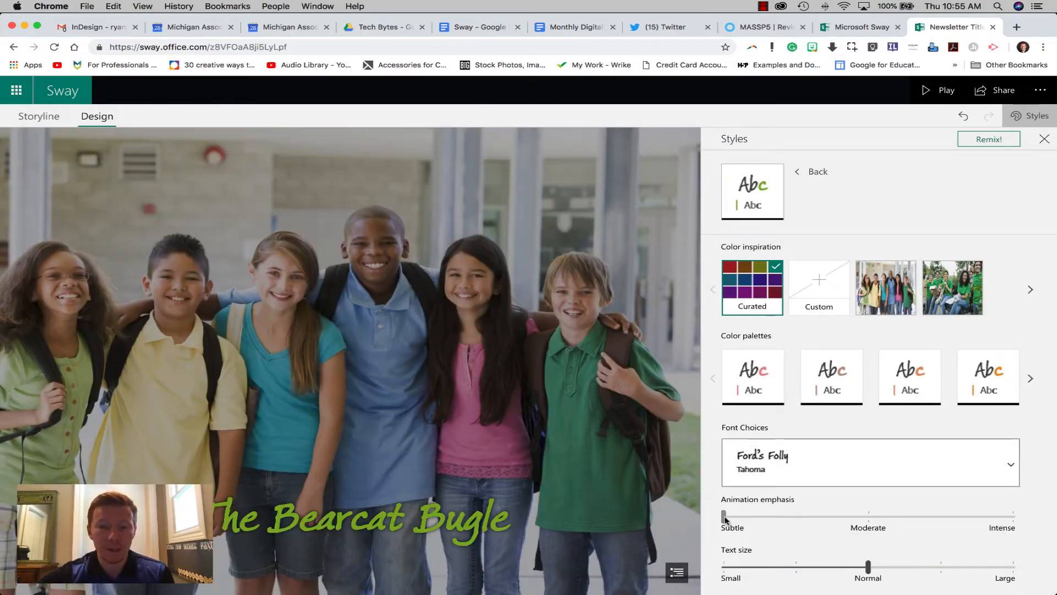
Step: Set the newsletter's animation emphasis to Moderate and its text size to Large
left_click_drag(726, 517, 888, 542)
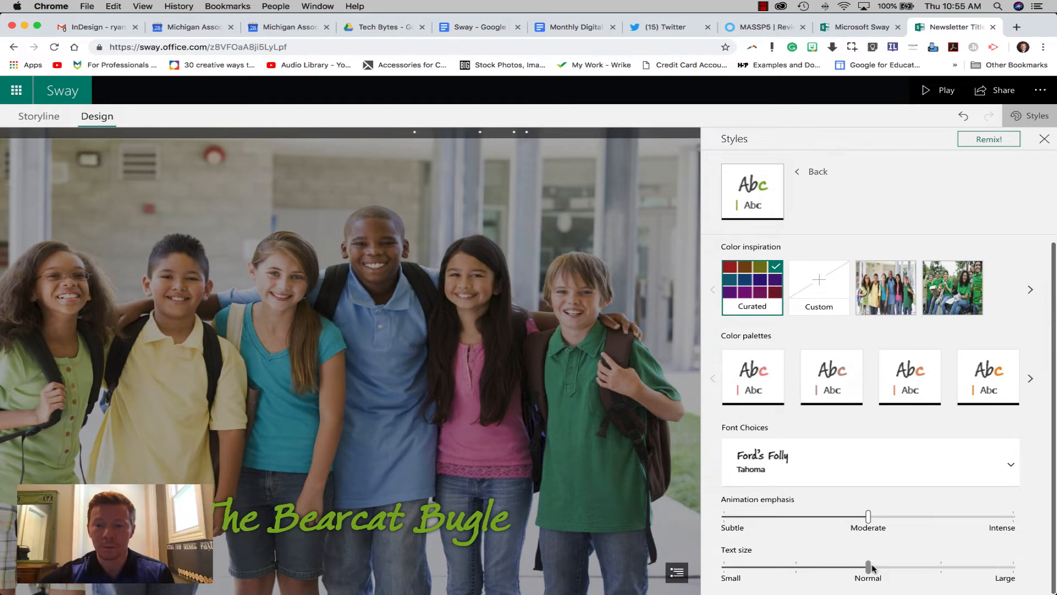
left_click_drag(870, 567, 1017, 562)
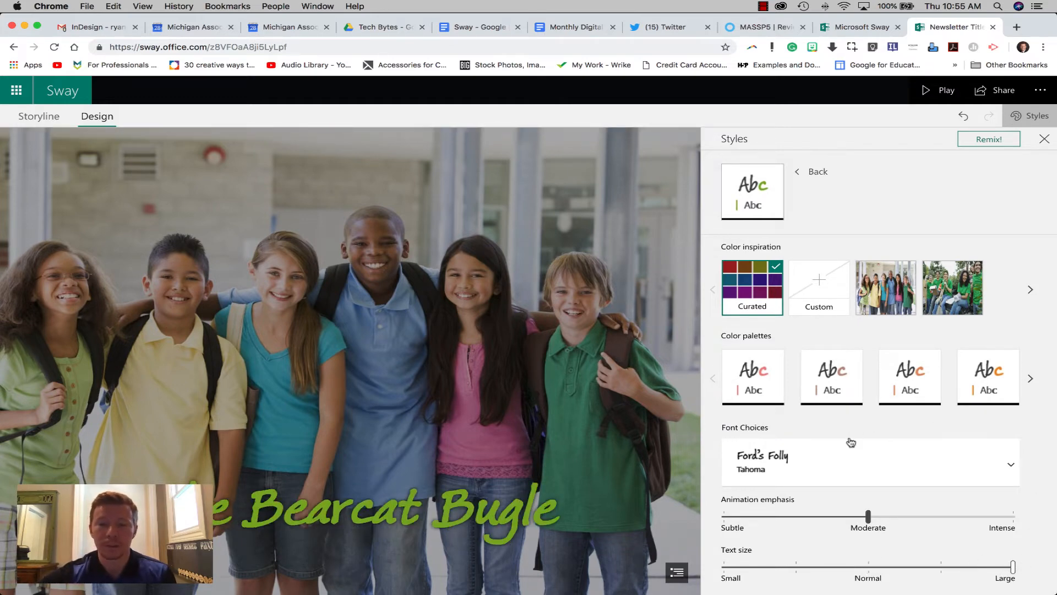
Step: Browse the color inspiration images and color palettes, and apply the white palette with the teal-green accent
scroll(859, 415, "up", 1)
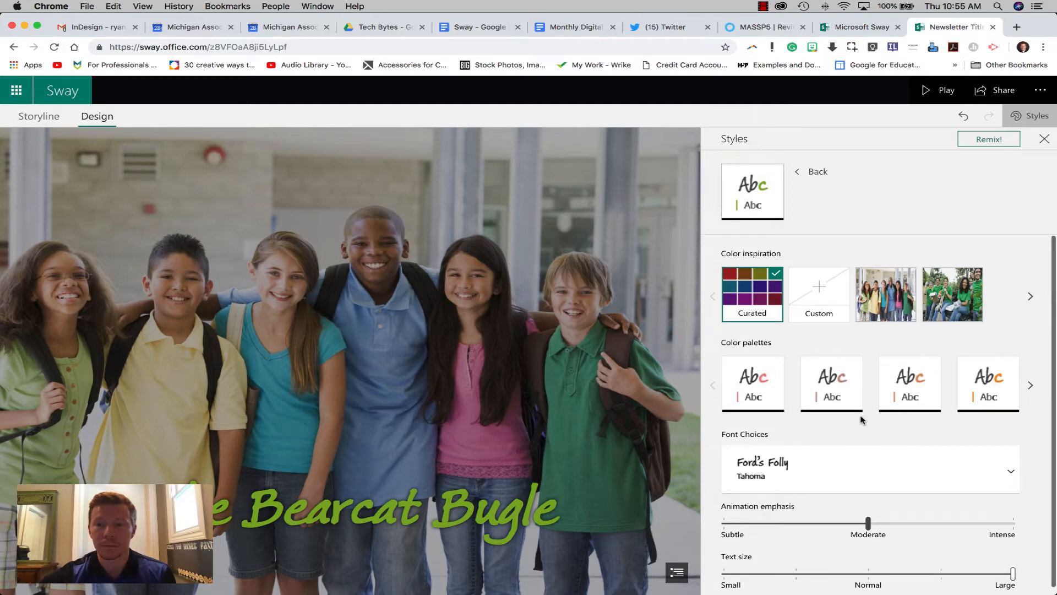
left_click(1033, 298)
left_click(1032, 298)
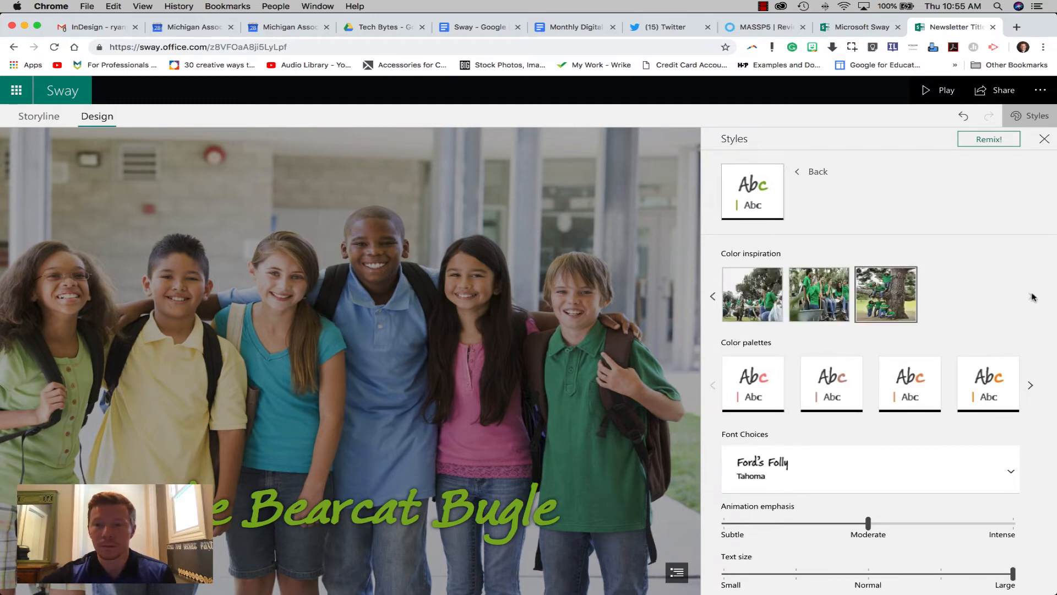
left_click(1029, 384)
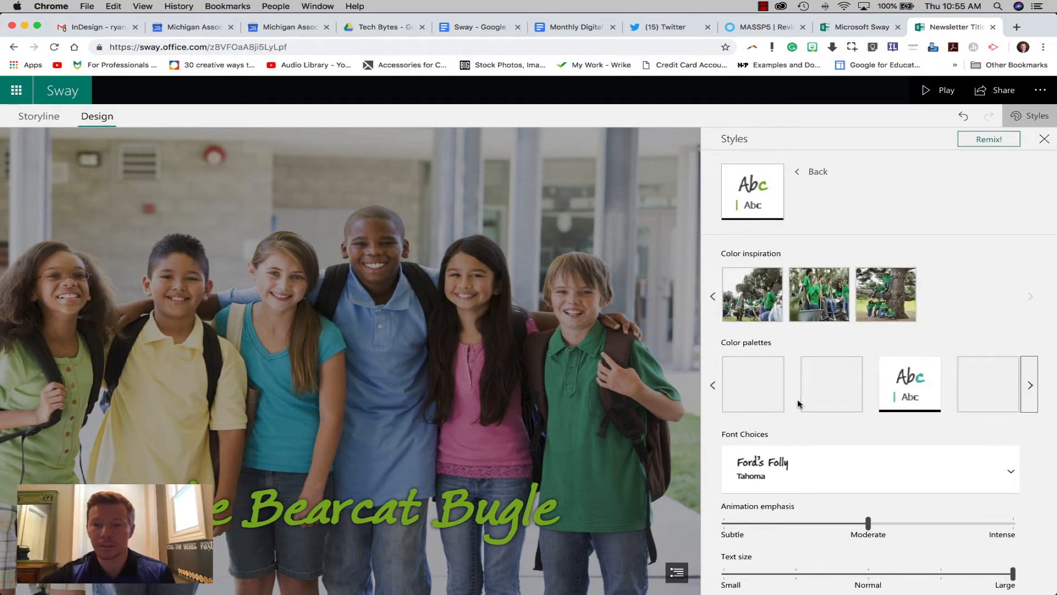
left_click(935, 371)
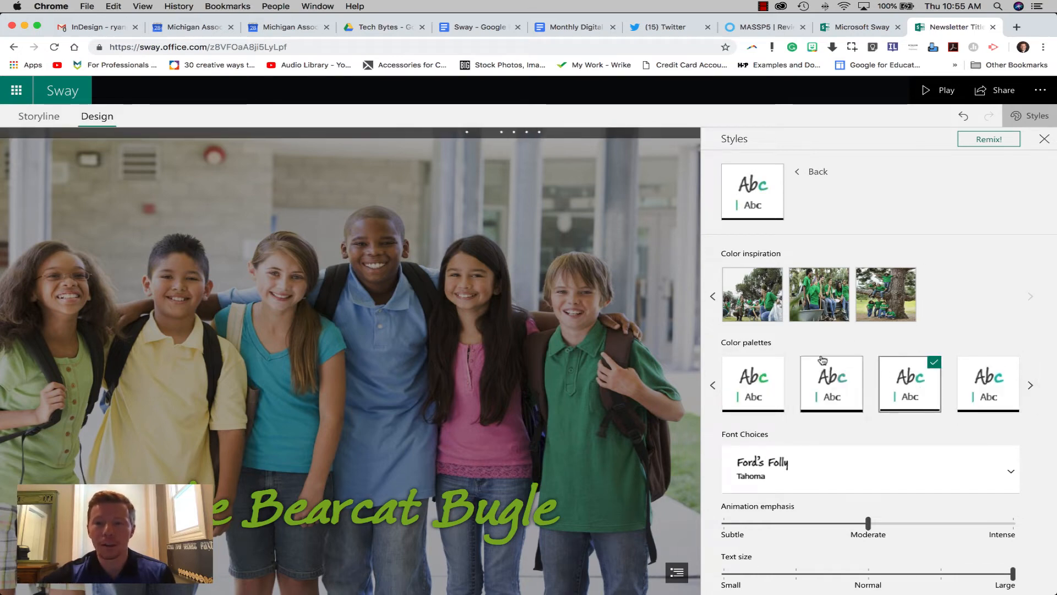
Step: Return to the main style choices and use Remix to give the newsletter a different design
left_click(818, 173)
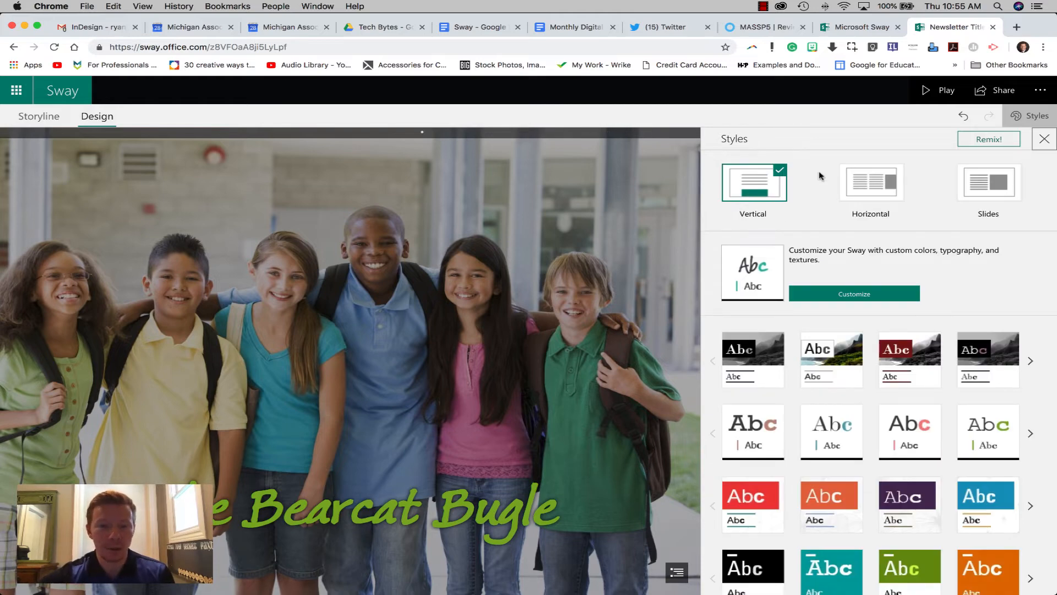
left_click(990, 141)
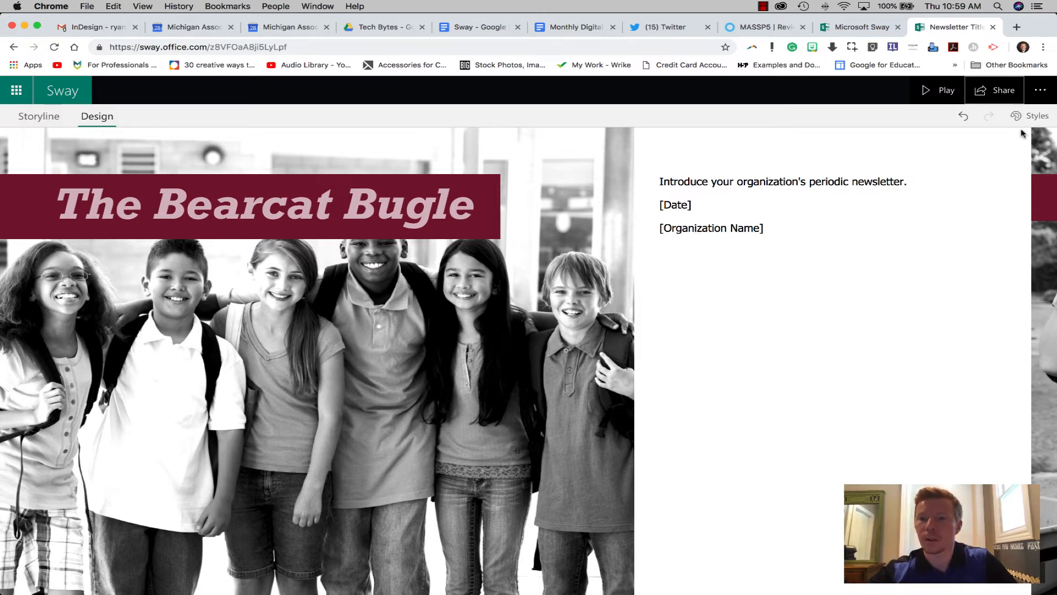
Step: Check which export formats are offered for the newsletter and close the choice without exporting
left_click(1042, 90)
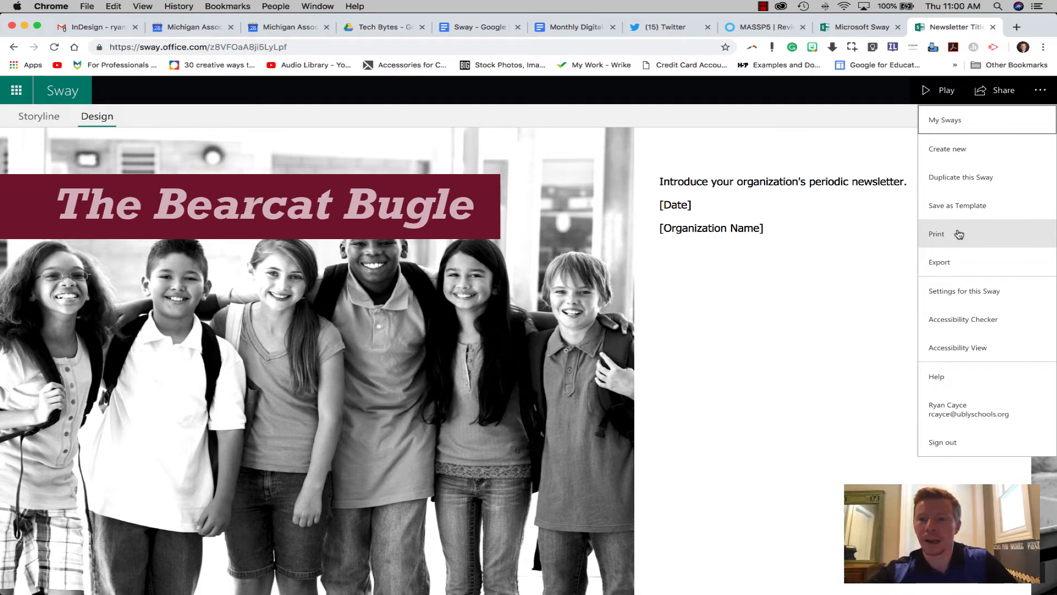
left_click(947, 260)
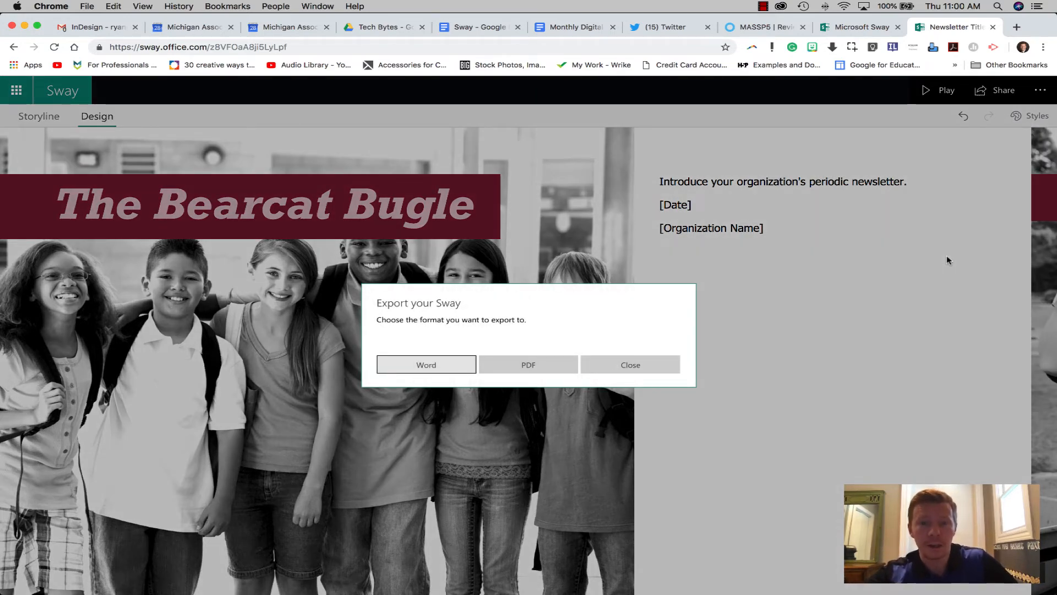
left_click(657, 368)
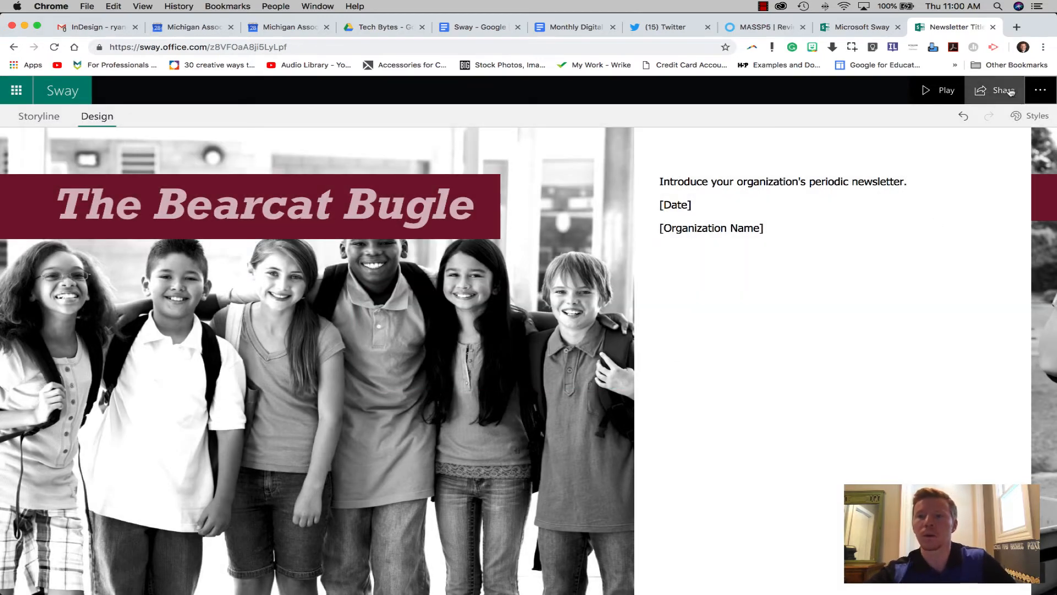
Step: Set the newsletter's sharing to anyone with a link
left_click(1011, 93)
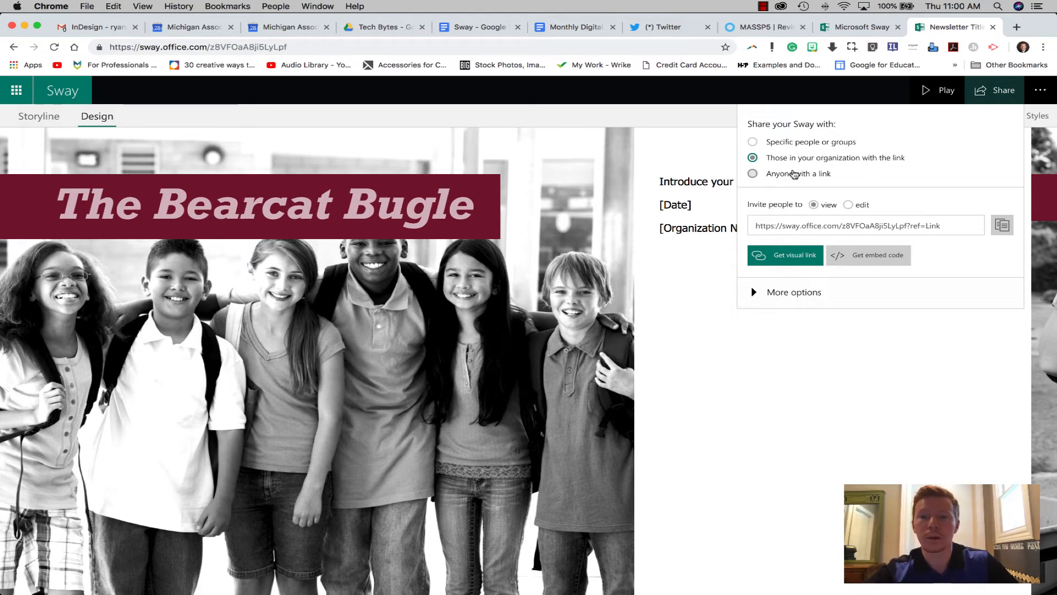
left_click(794, 174)
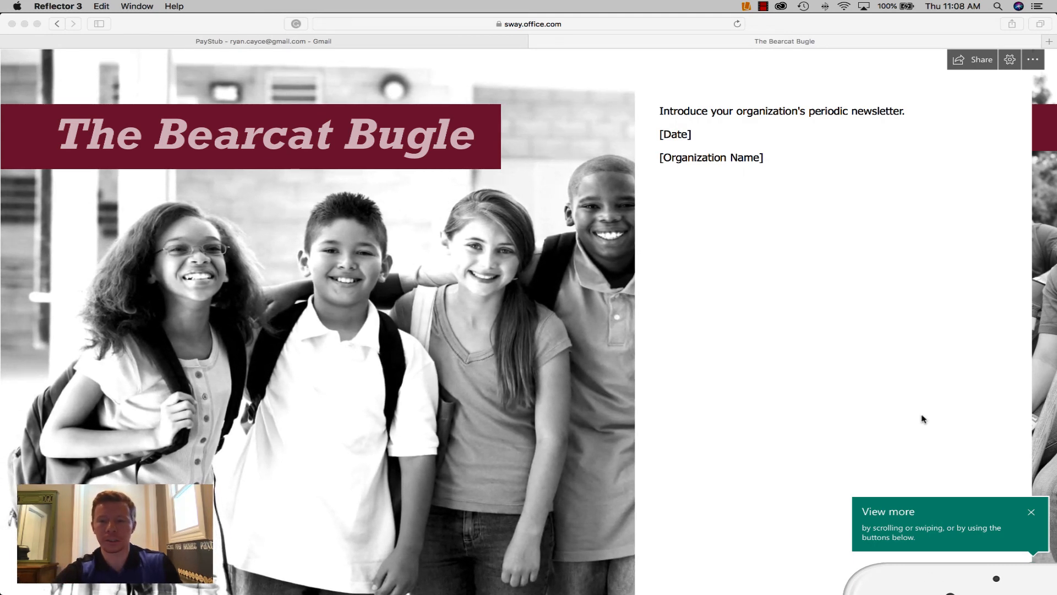
Step: In Reflector 3, move the mirrored phone fully into view over the middle of the published newsletter
mouse_move(878, 586)
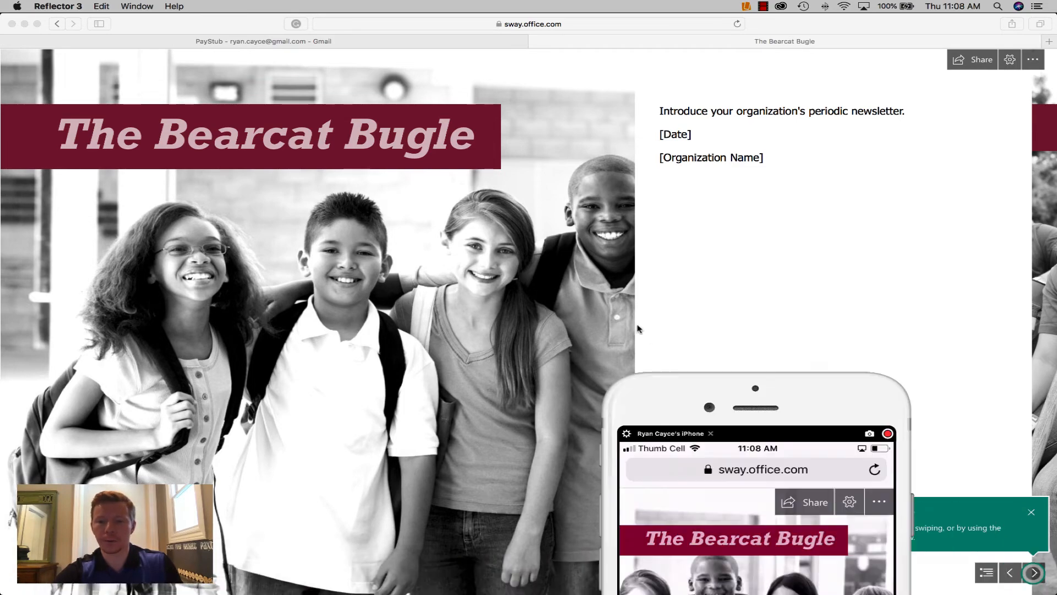
left_click_drag(638, 326, 424, 29)
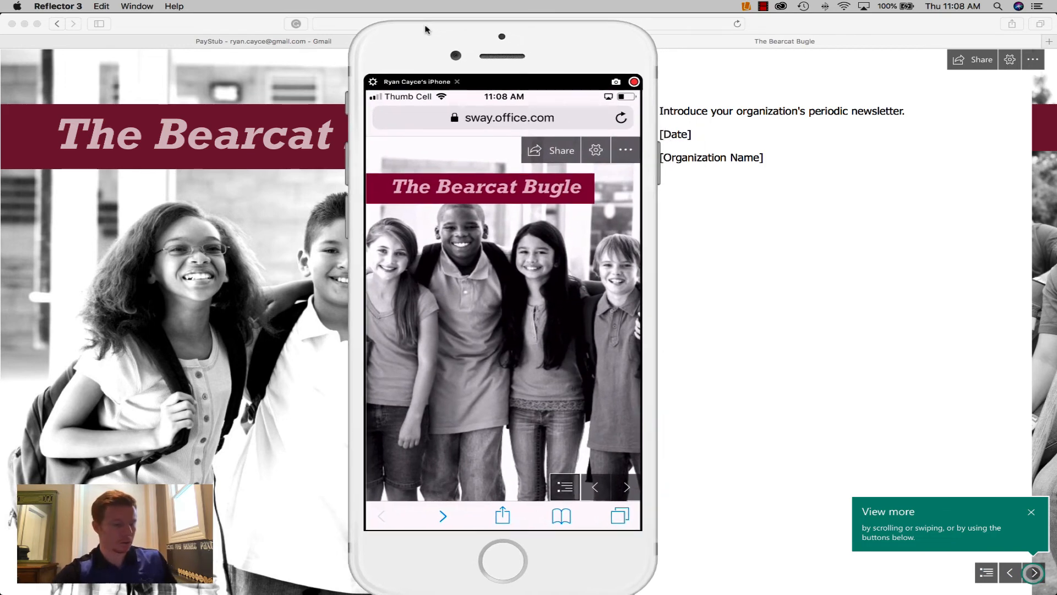